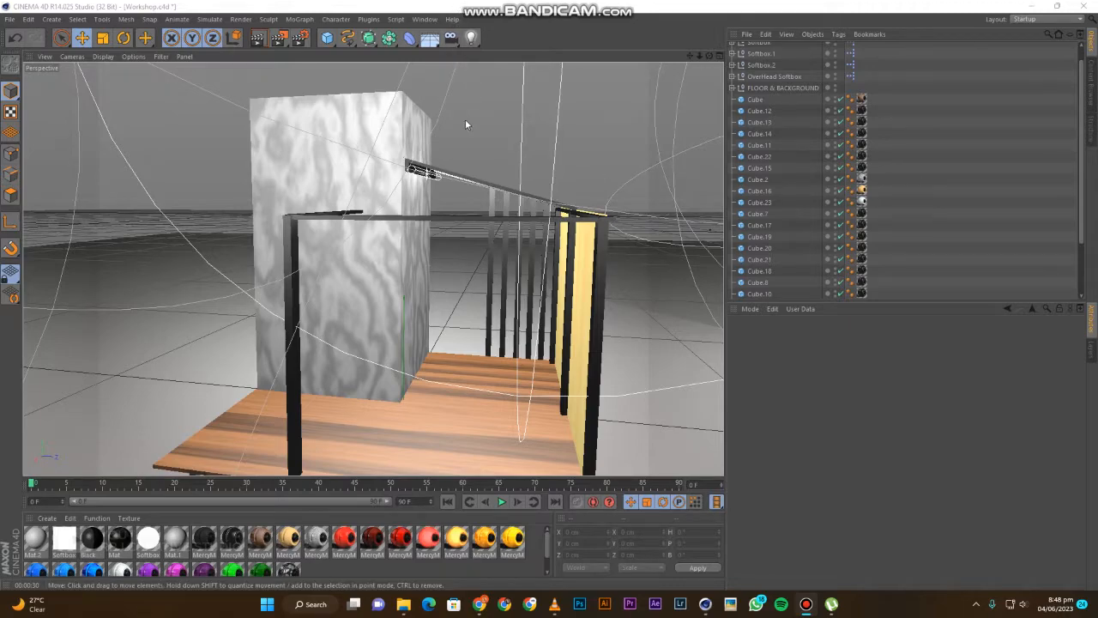
Delete the existing material tag from Cube.2, the tall block standing on the wooden floor.
{"action": "left_click_drag", "start_coordinate": [709, 55], "coordinate": [587, 67]}
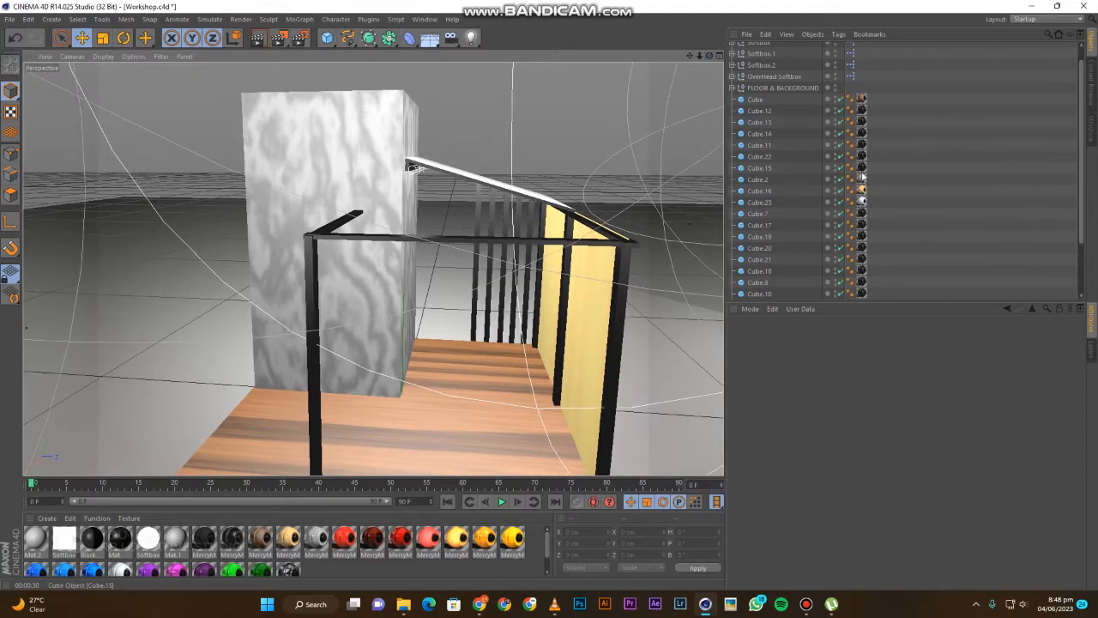
{"action": "left_click", "coordinate": [773, 181]}
{"action": "left_click", "coordinate": [862, 180]}
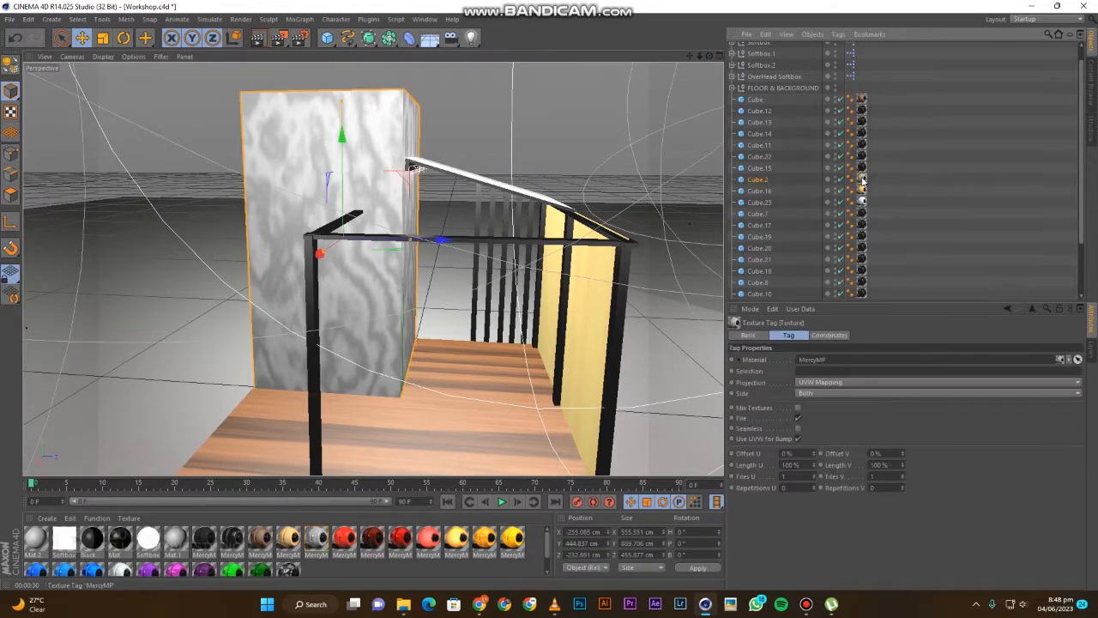
{"action": "key", "text": "Delete"}
{"action": "scroll", "coordinate": [333, 199], "scroll_direction": "up", "scroll_amount": 6}
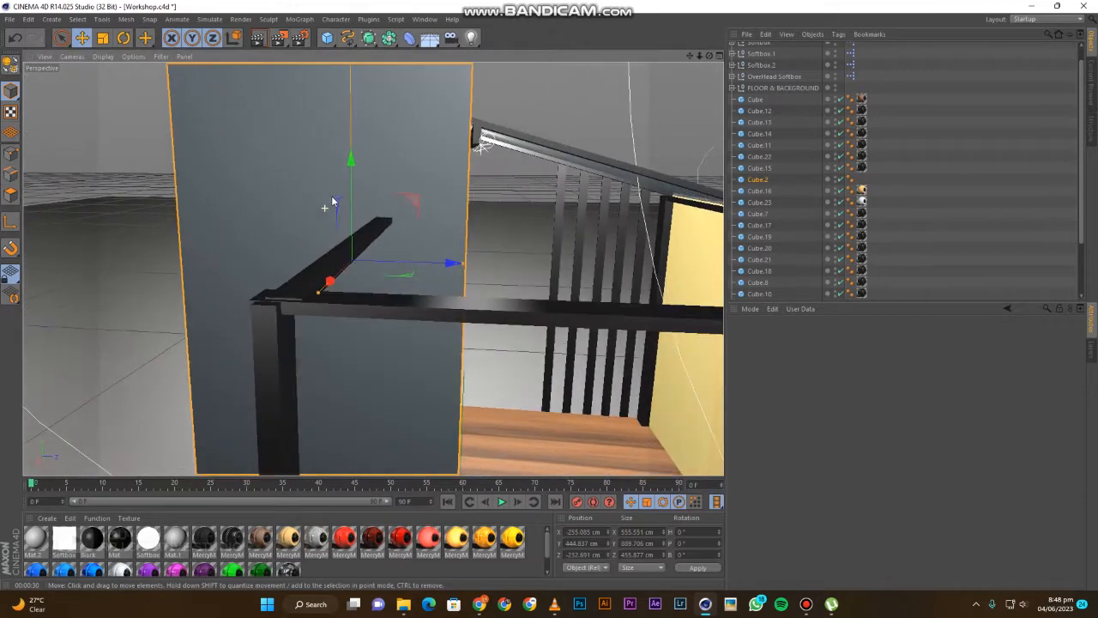
{"action": "scroll", "coordinate": [333, 199], "scroll_direction": "down", "scroll_amount": 3}
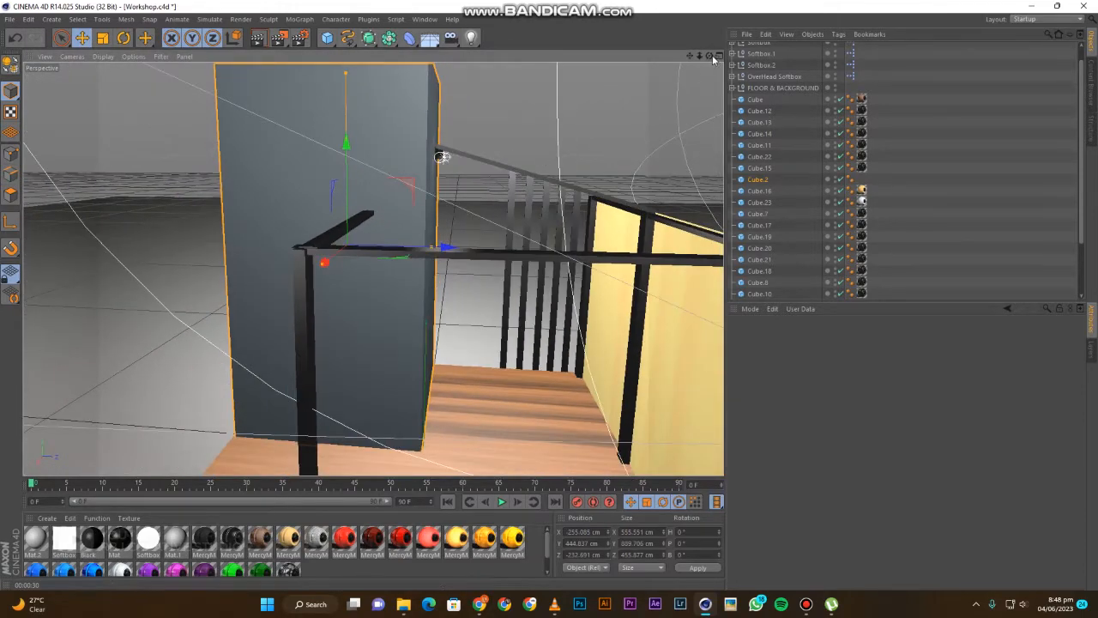
{"action": "left_click_drag", "start_coordinate": [336, 190], "coordinate": [557, 173], "text": "alt"}
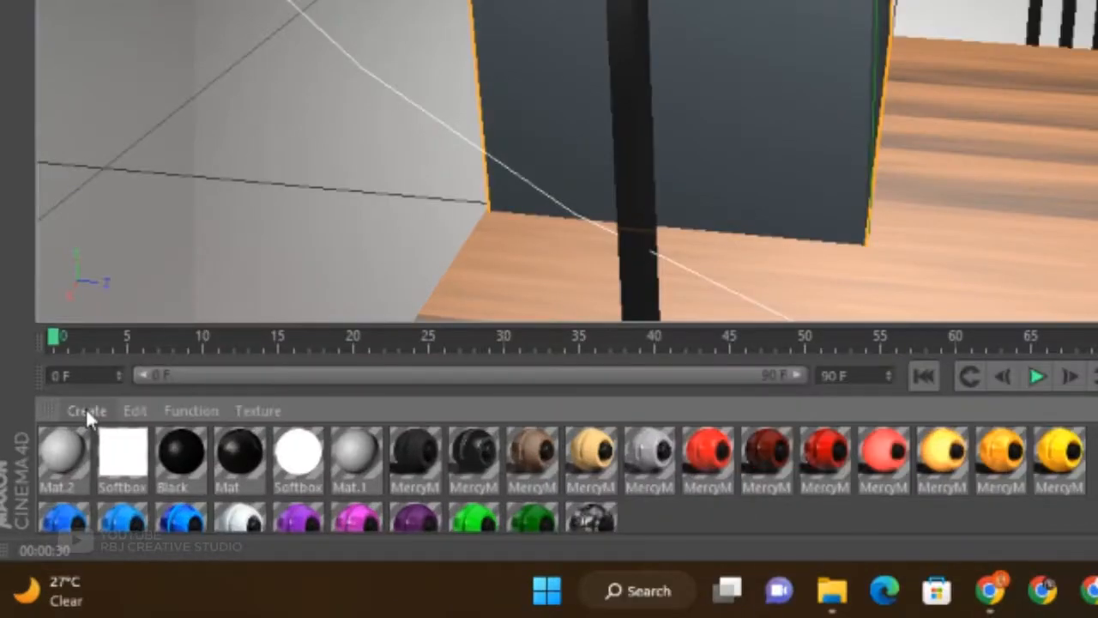
Create a new material and set its base colour to light red, RGB 255, 101, 101.
{"action": "left_click", "coordinate": [45, 519]}
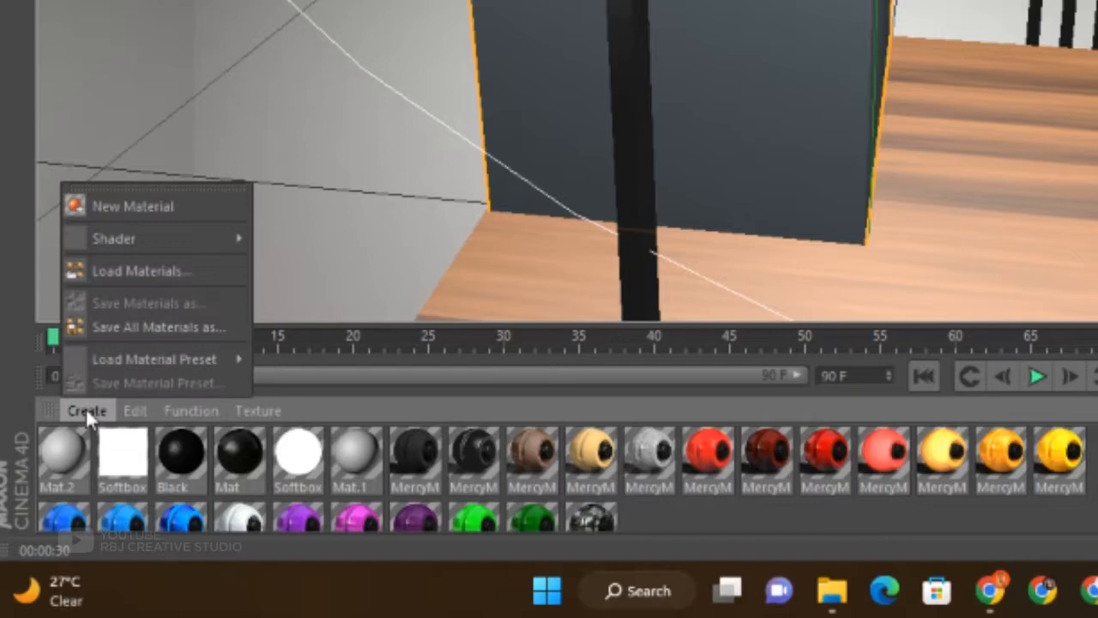
{"action": "left_click", "coordinate": [132, 208]}
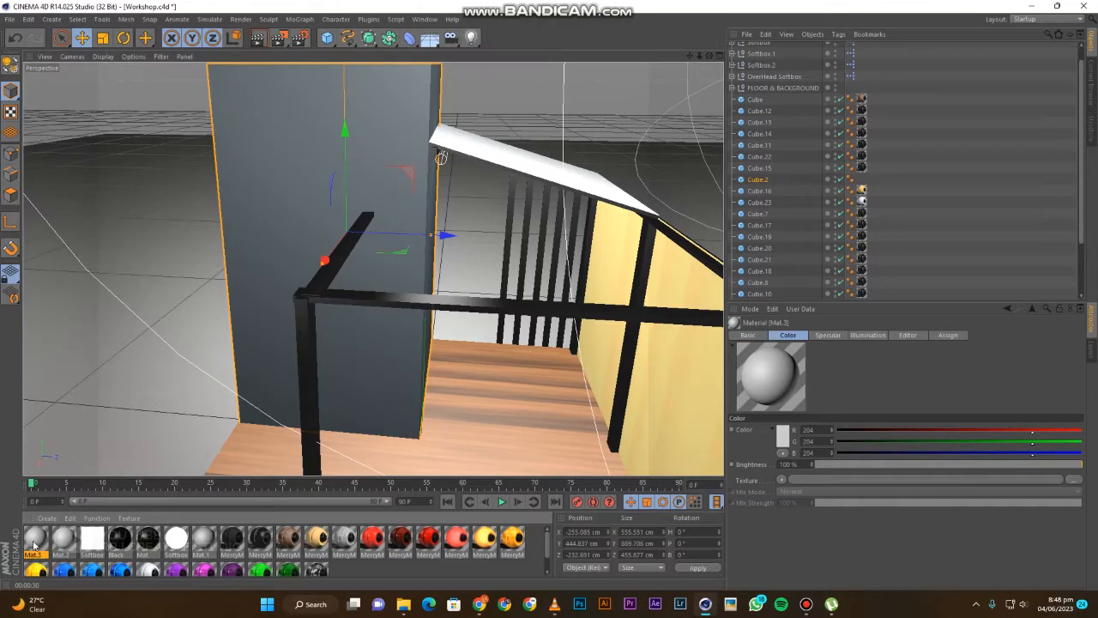
{"action": "double_click", "coordinate": [34, 541]}
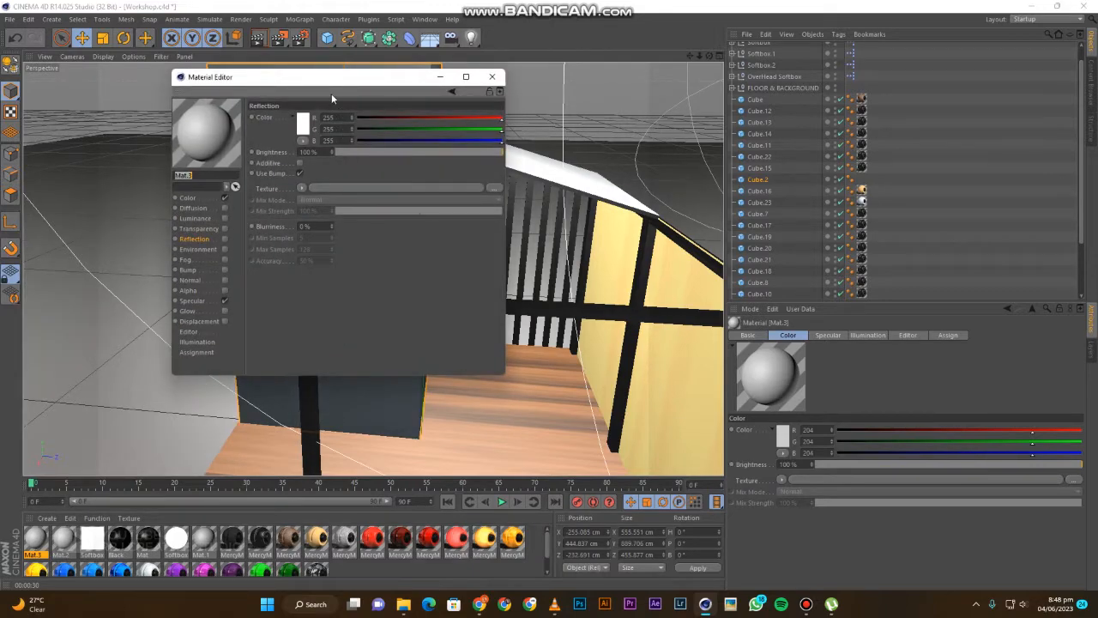
{"action": "left_click_drag", "start_coordinate": [332, 77], "coordinate": [423, 130]}
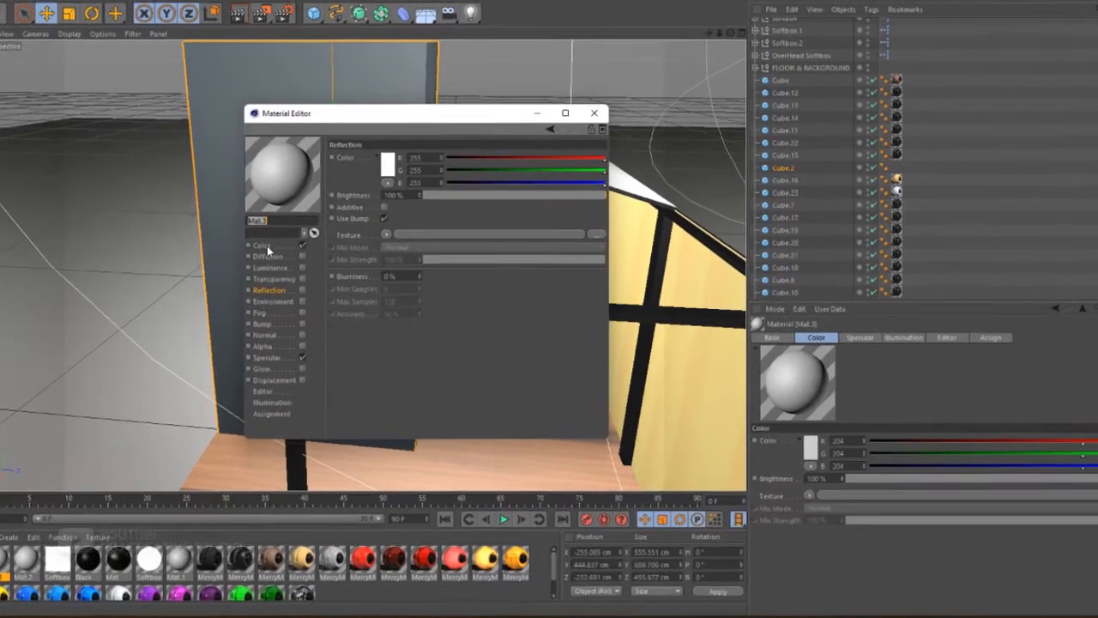
{"action": "left_click", "coordinate": [267, 245]}
{"action": "left_click", "coordinate": [389, 163]}
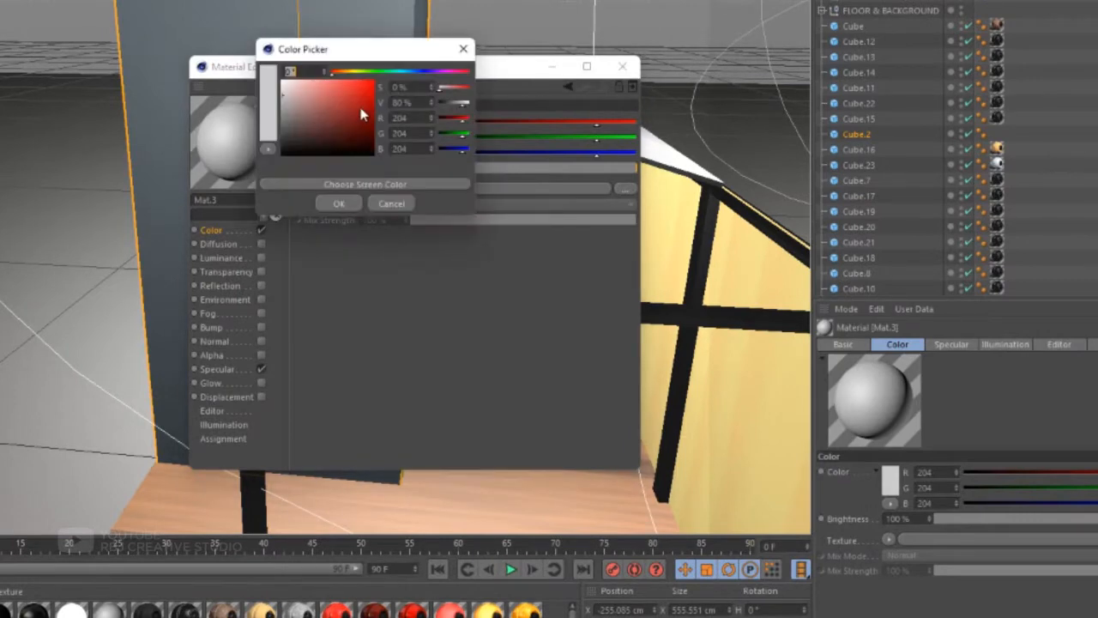
{"action": "left_click_drag", "start_coordinate": [351, 97], "coordinate": [339, 72]}
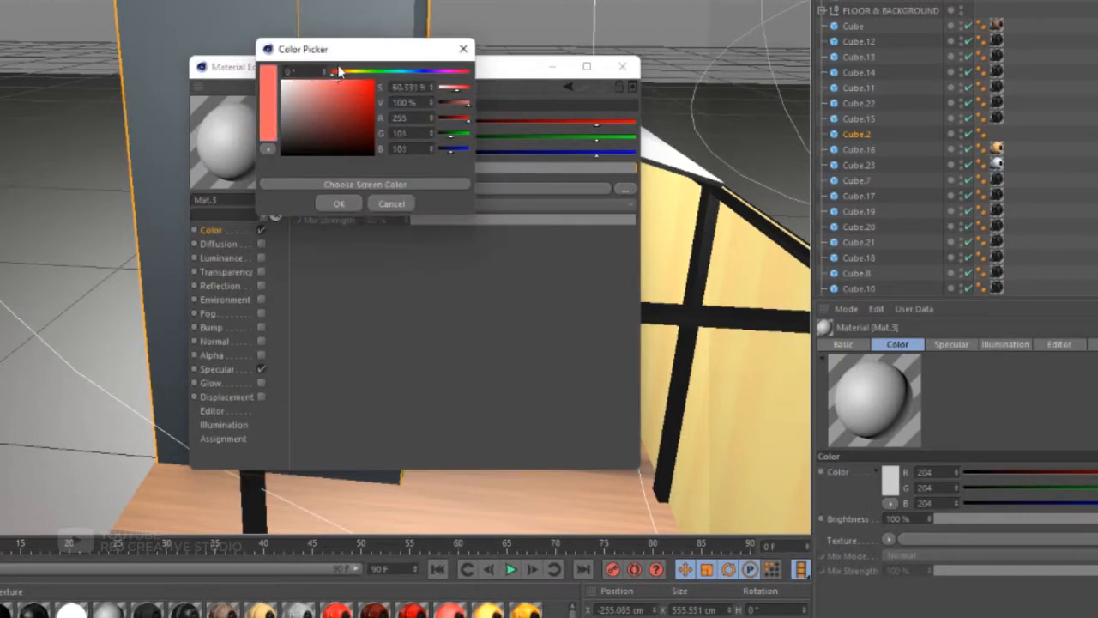
{"action": "left_click", "coordinate": [339, 203]}
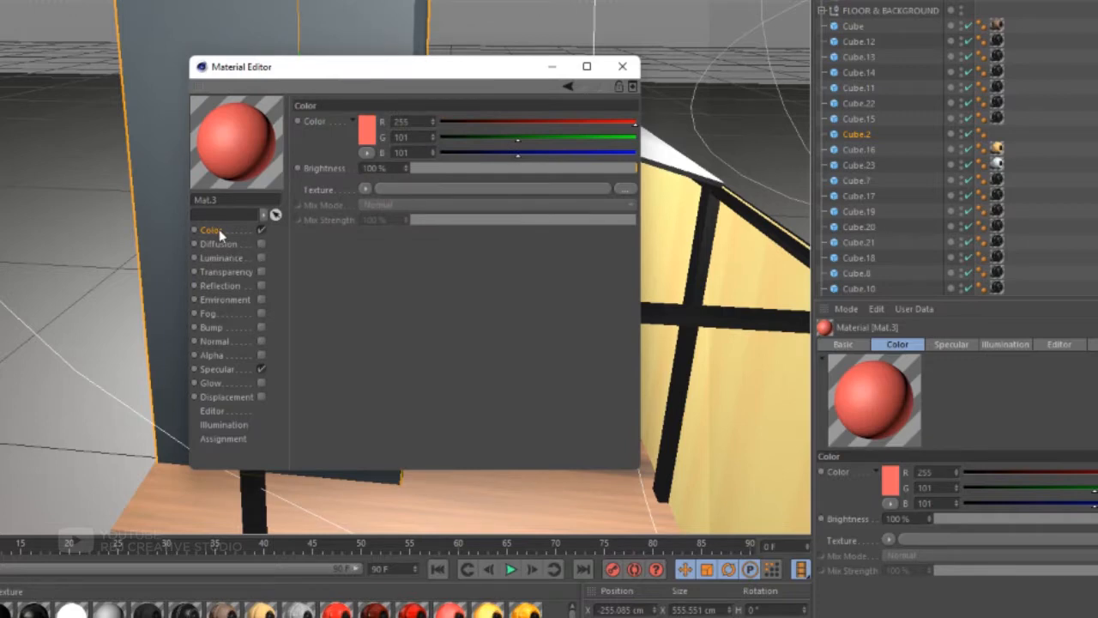
Assign the Wood surface shader as the texture in the new material's Color channel.
{"action": "left_click", "coordinate": [364, 188]}
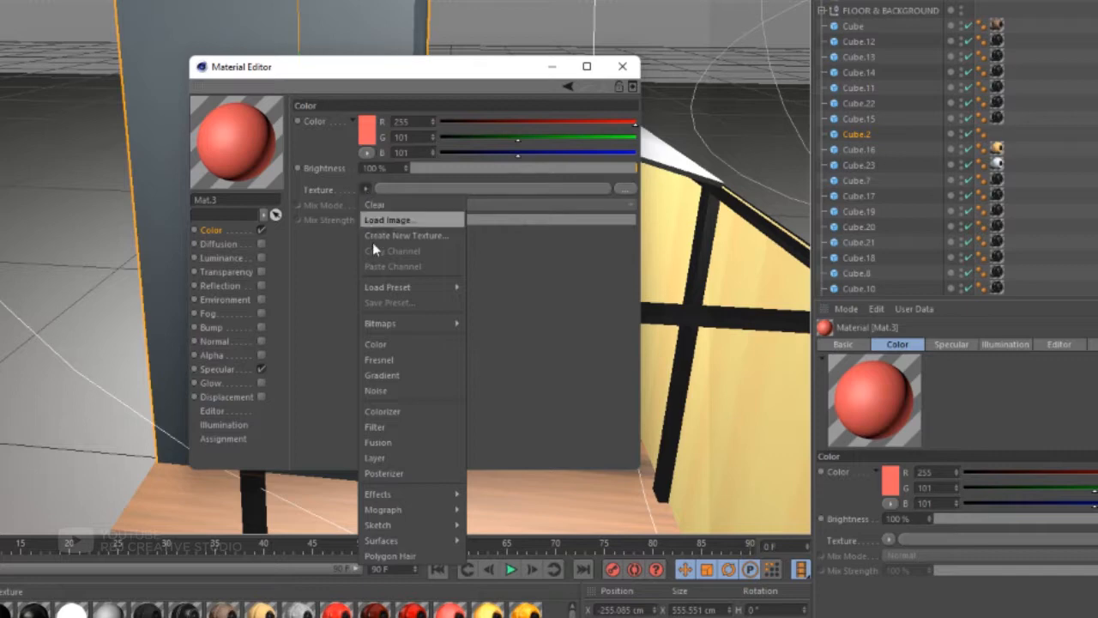
{"action": "mouse_move", "coordinate": [418, 541]}
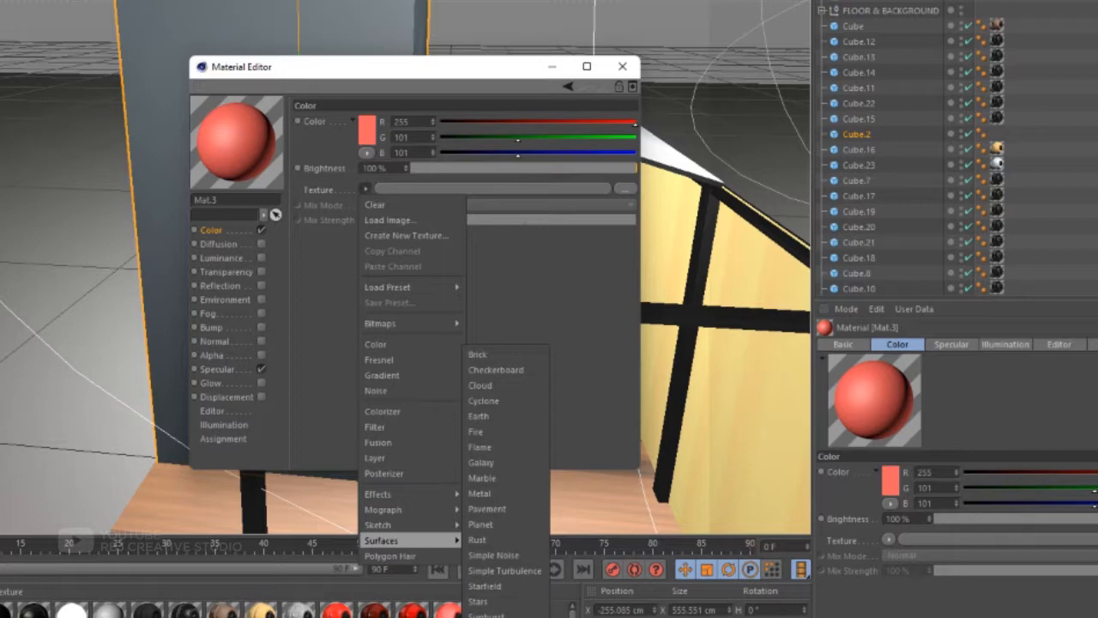
{"action": "left_click", "coordinate": [480, 617]}
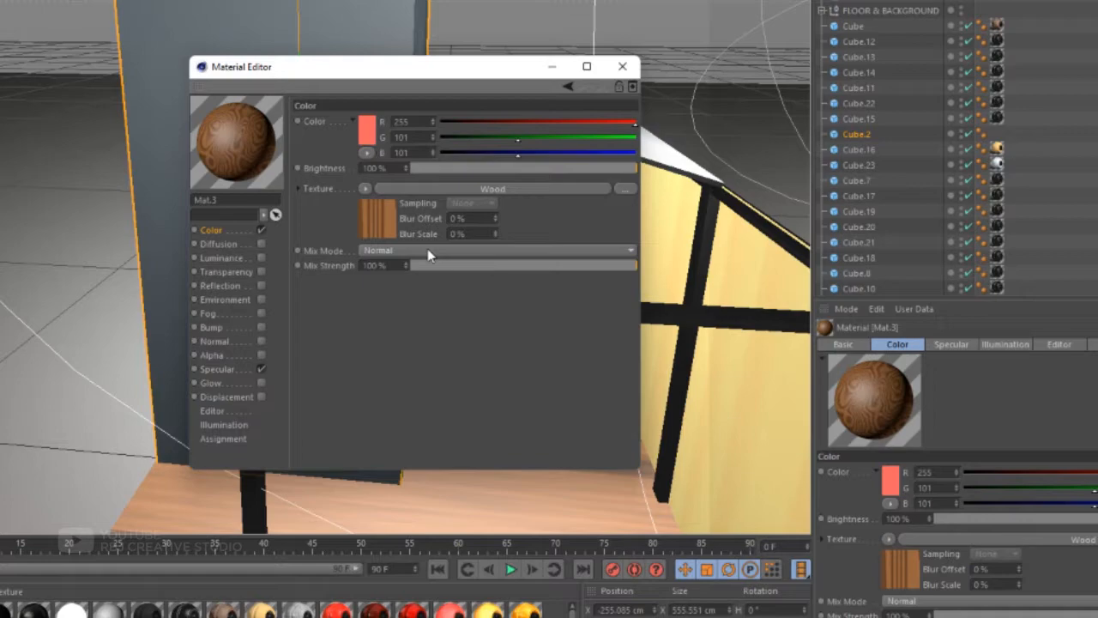
{"action": "left_click", "coordinate": [622, 66]}
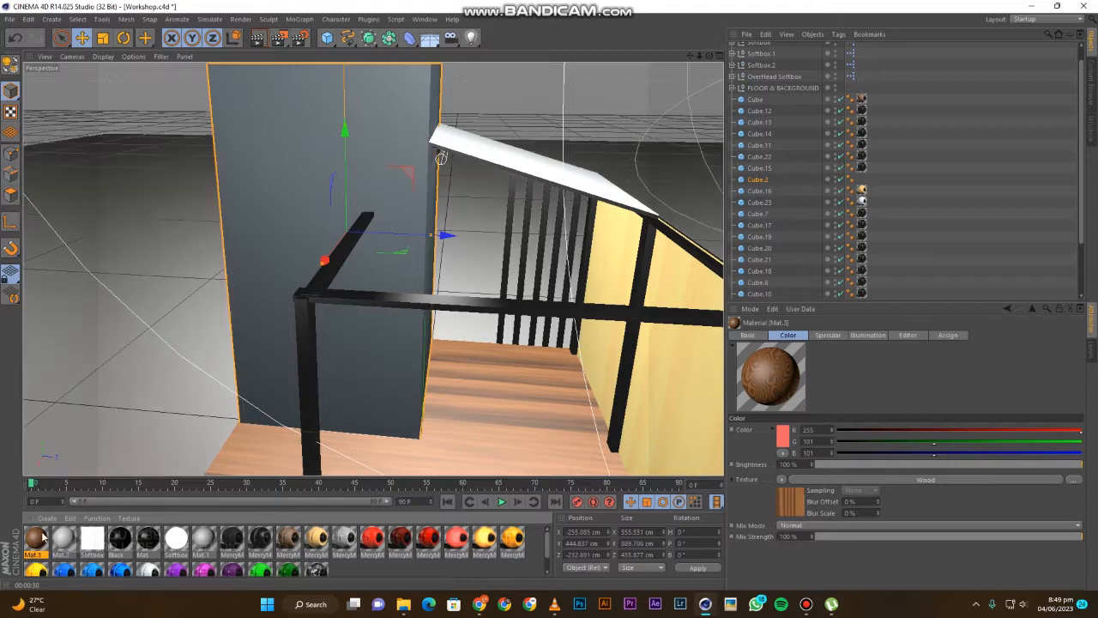
Apply the new wood material to the tall block, Cube.2.
{"action": "left_click_drag", "start_coordinate": [43, 538], "coordinate": [264, 249]}
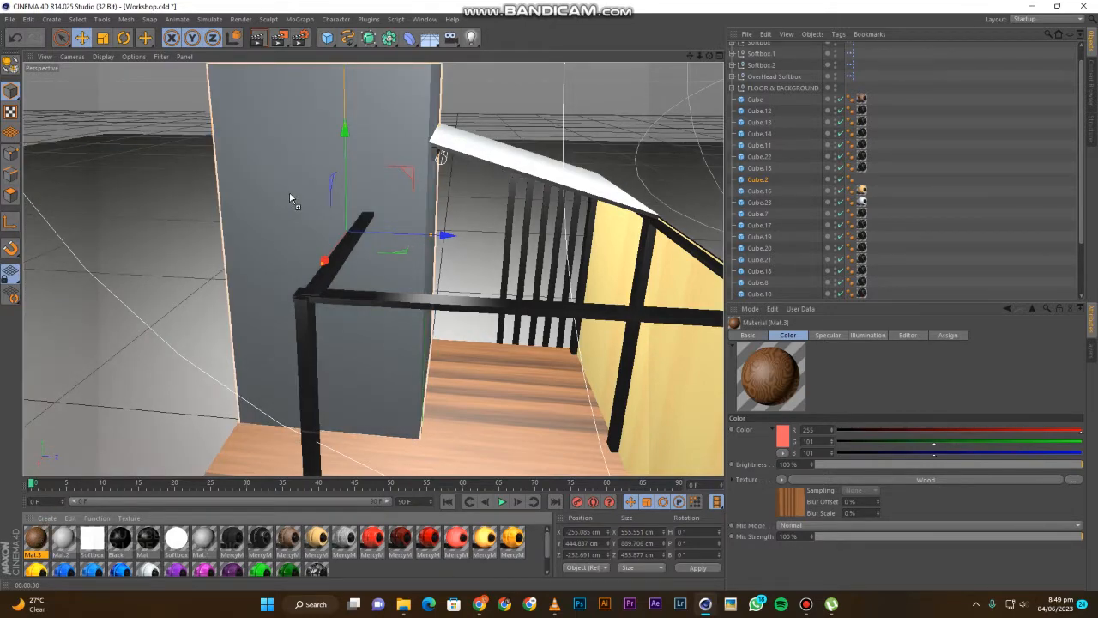
{"action": "left_click_drag", "start_coordinate": [290, 197], "coordinate": [288, 198]}
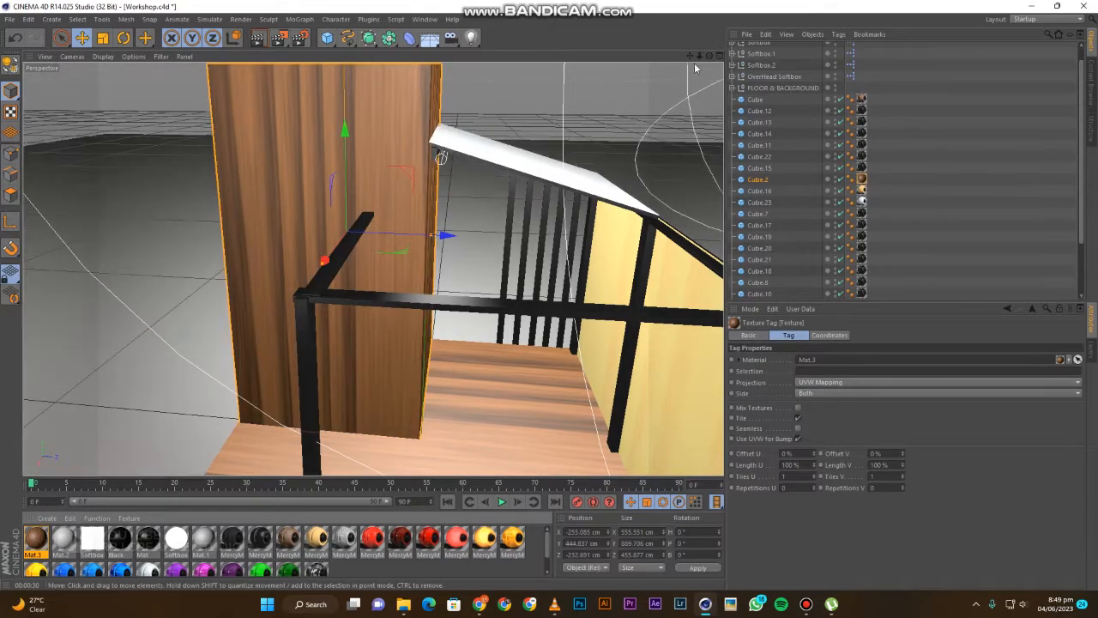
{"action": "left_click_drag", "start_coordinate": [711, 57], "coordinate": [644, 70]}
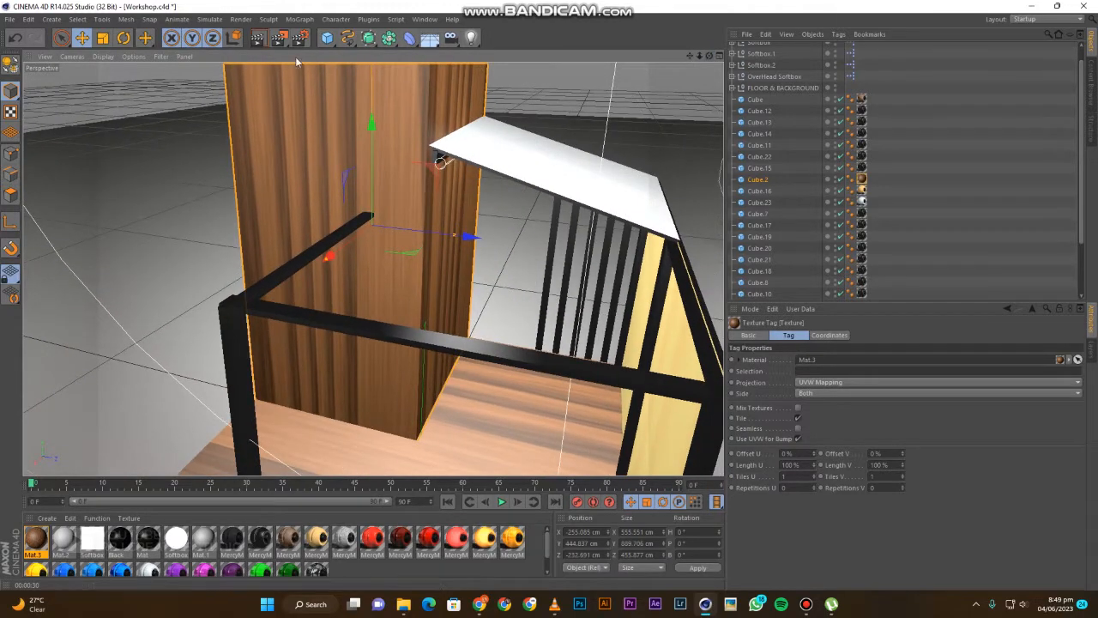
Render the perspective view to preview the wood material on the tall block, continuing past the missing textures.
{"action": "left_click", "coordinate": [259, 37]}
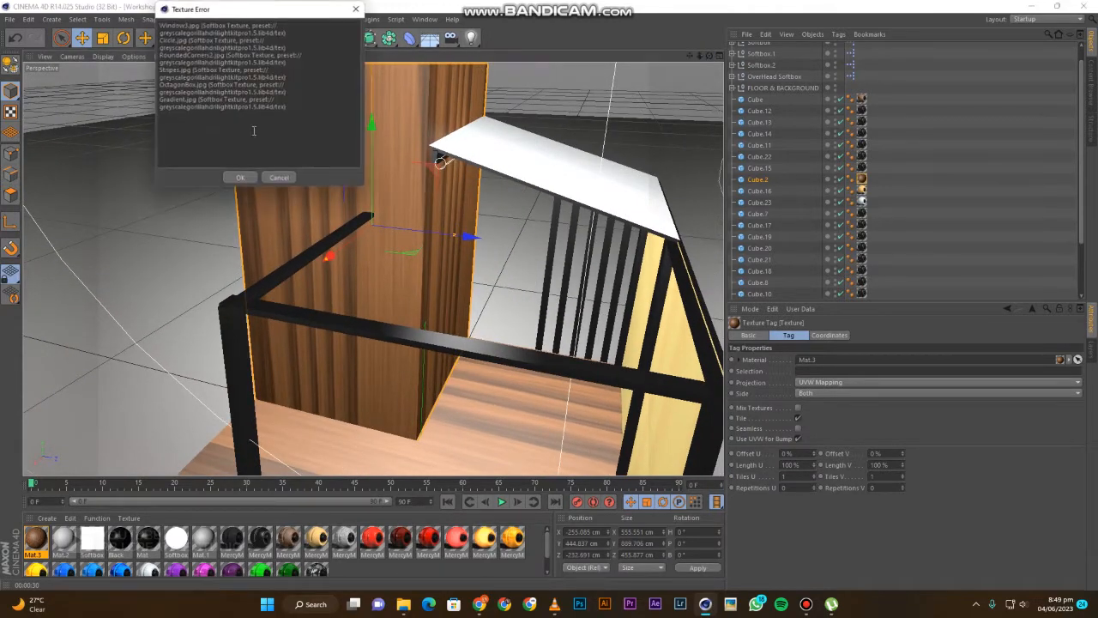
{"action": "left_click", "coordinate": [241, 179]}
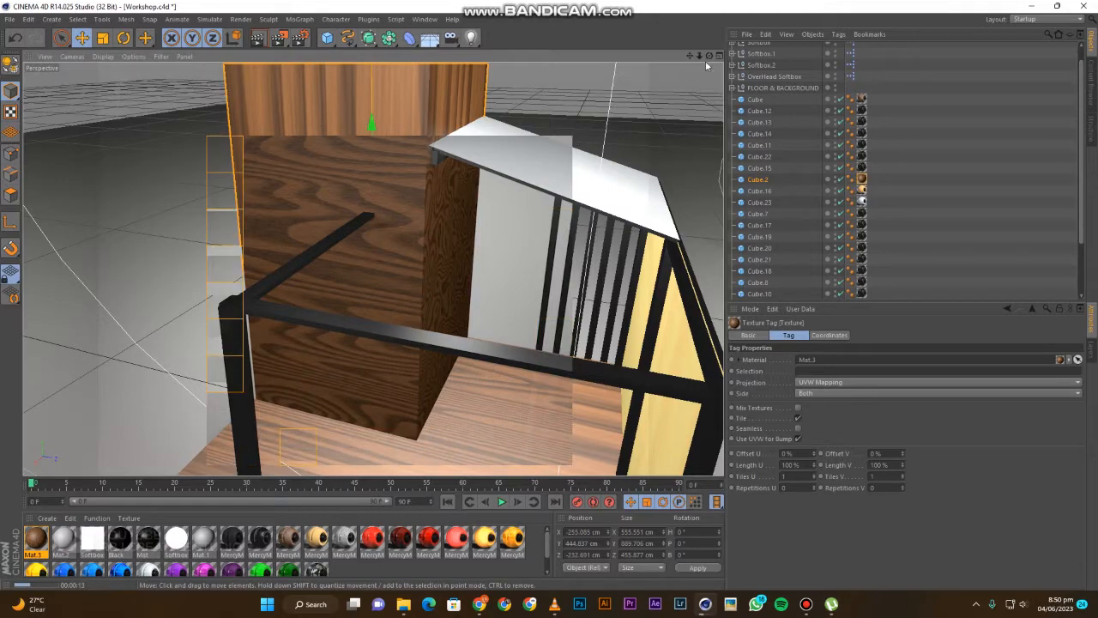
{"action": "left_click_drag", "start_coordinate": [709, 57], "coordinate": [718, 57]}
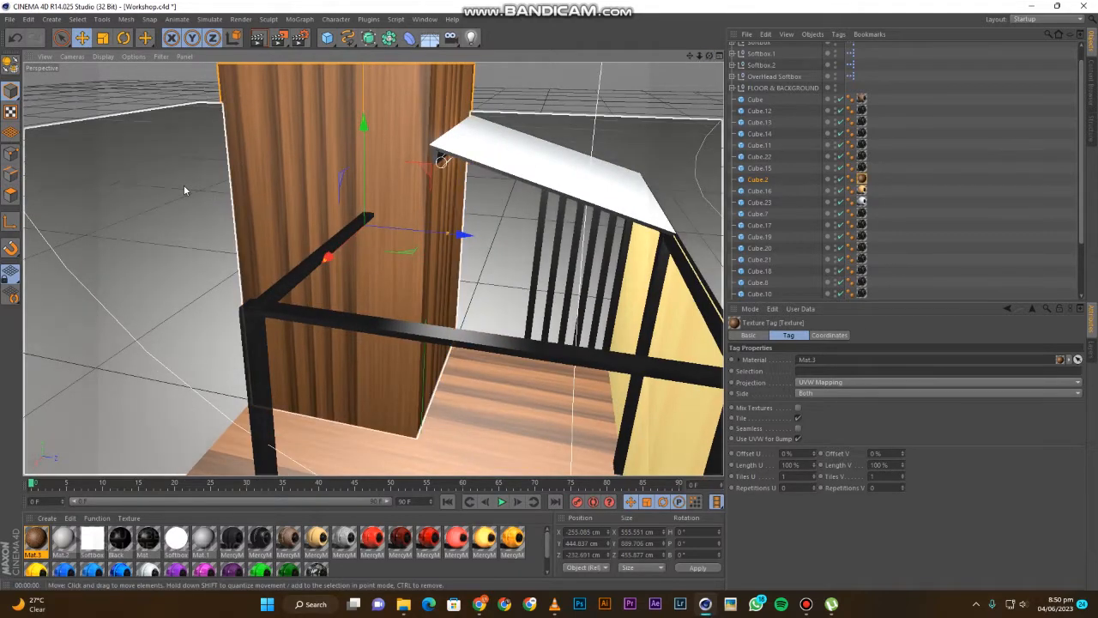
{"action": "double_click", "coordinate": [34, 539]}
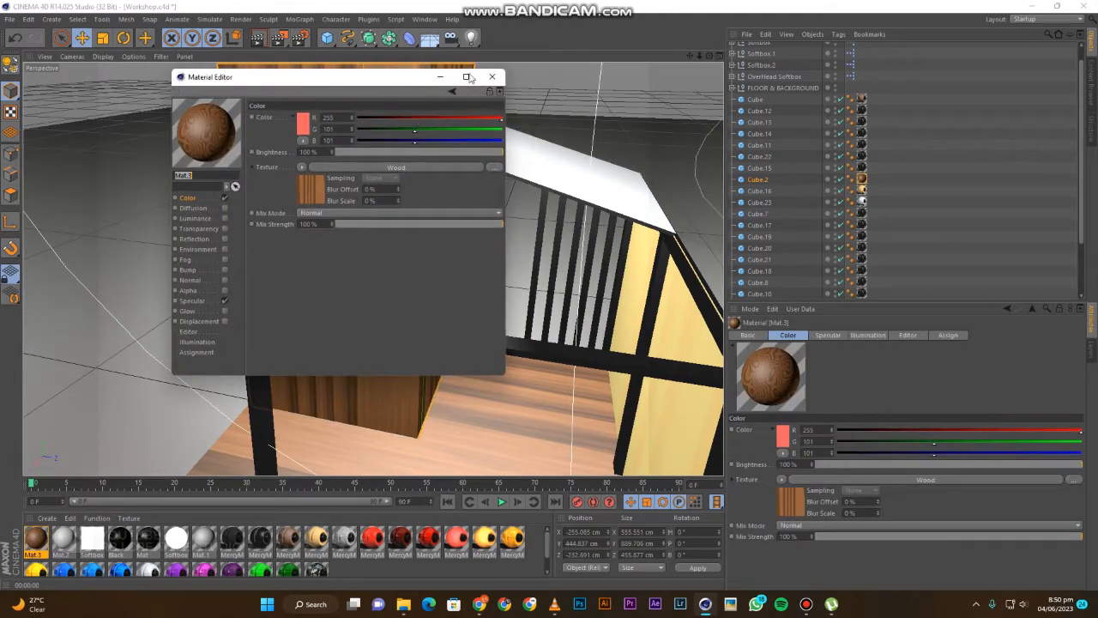
{"action": "left_click", "coordinate": [493, 77]}
{"action": "left_click_drag", "start_coordinate": [709, 56], "coordinate": [801, 43]}
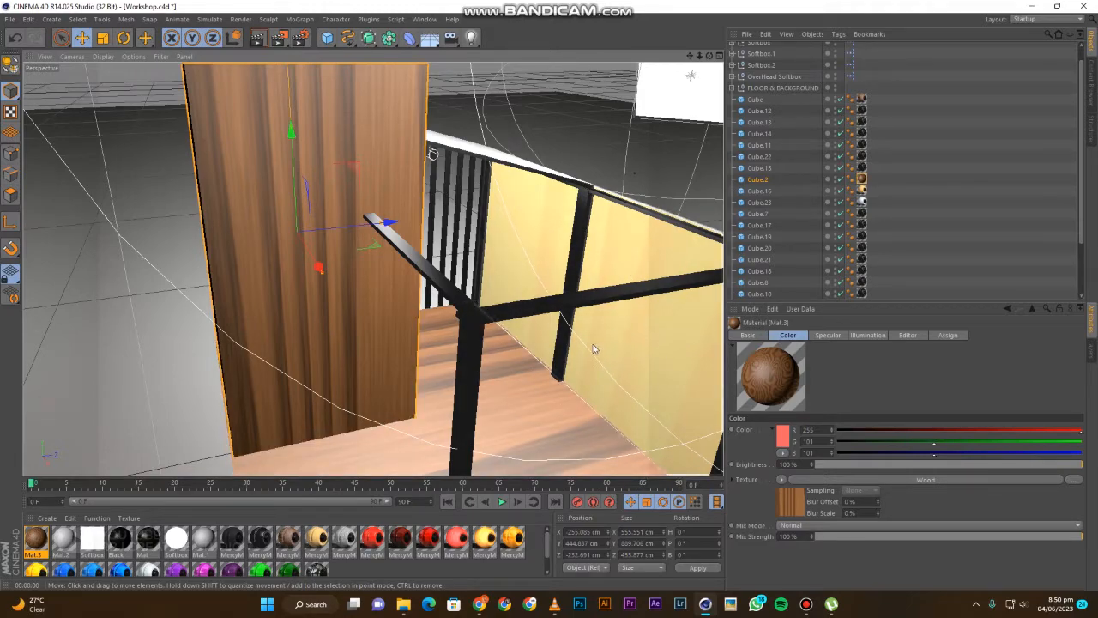
Lighten the wood material's base colour to RGB 255, 134, 134 and set its texture Mix Mode to Add.
{"action": "double_click", "coordinate": [35, 539]}
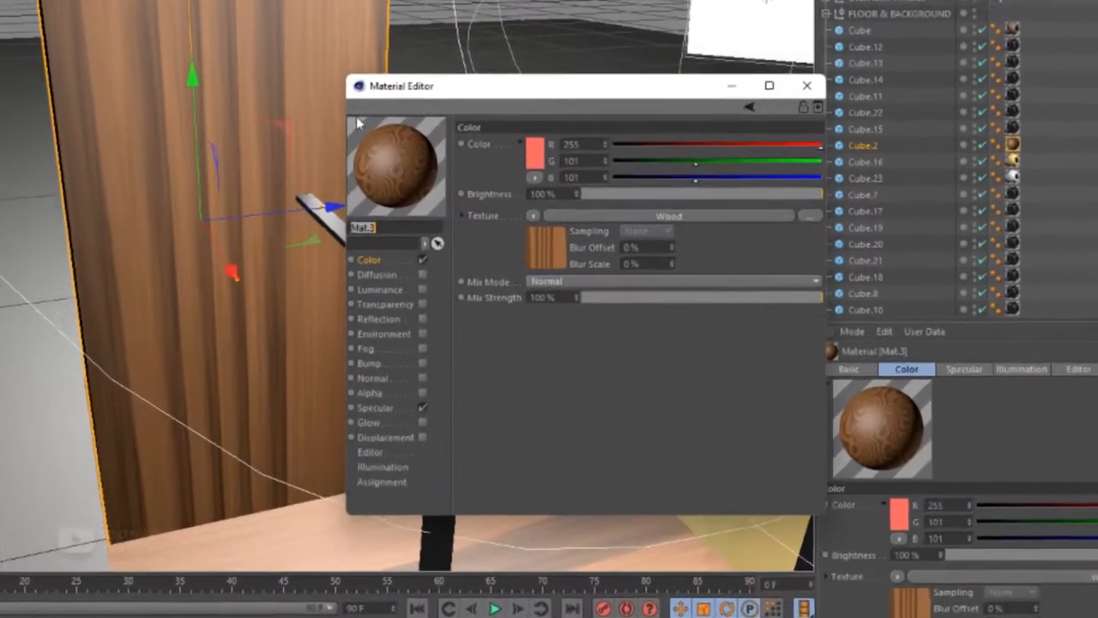
{"action": "left_click", "coordinate": [535, 153]}
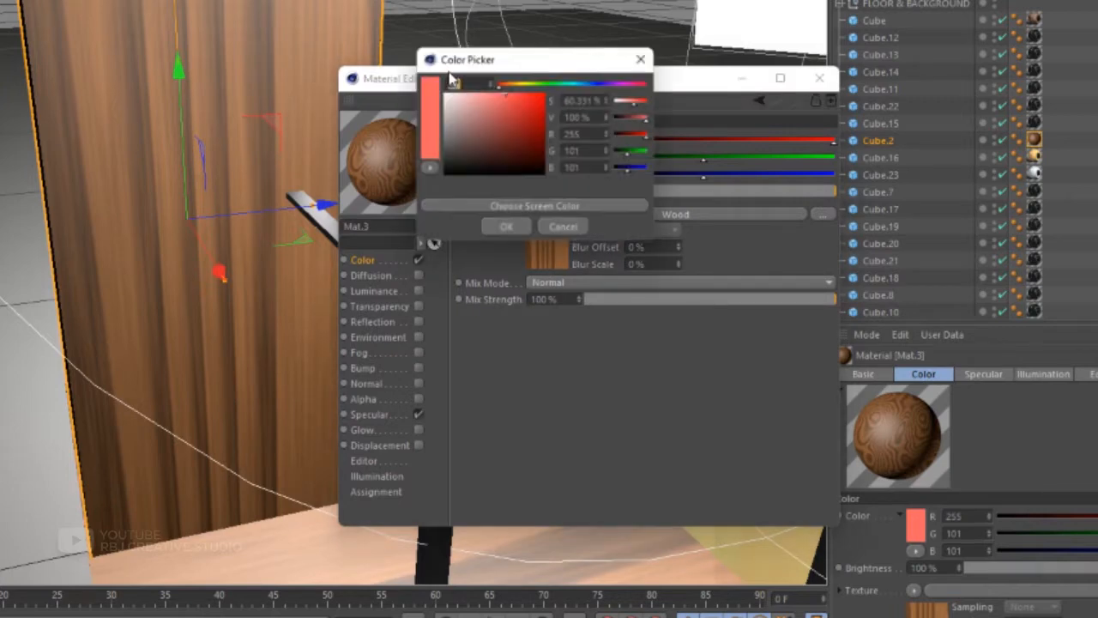
{"action": "left_click", "coordinate": [493, 92]}
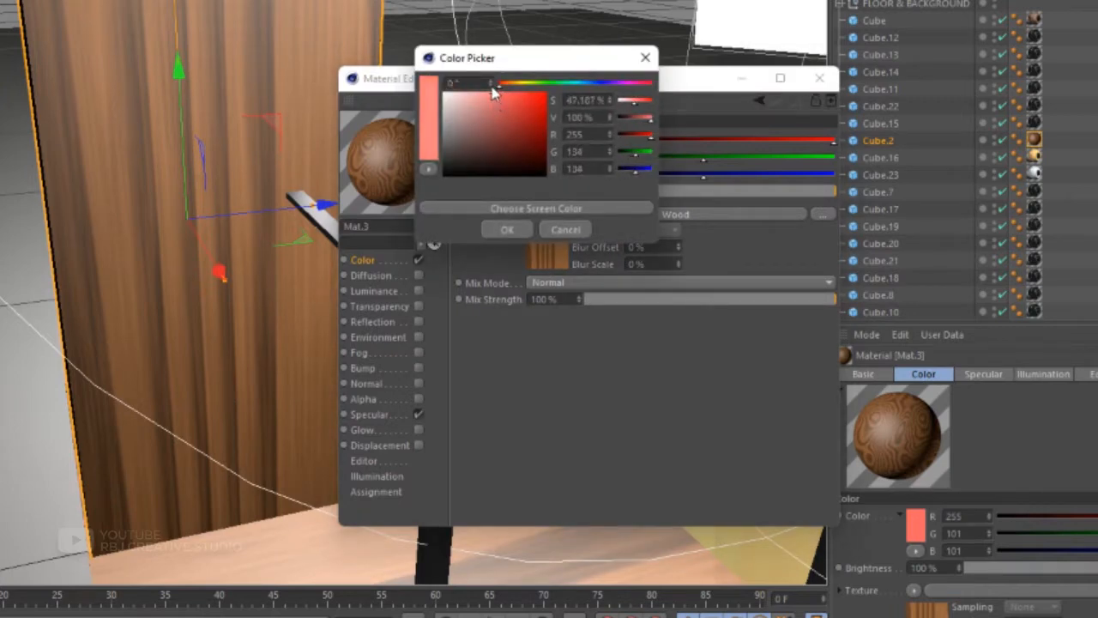
{"action": "left_click", "coordinate": [507, 232]}
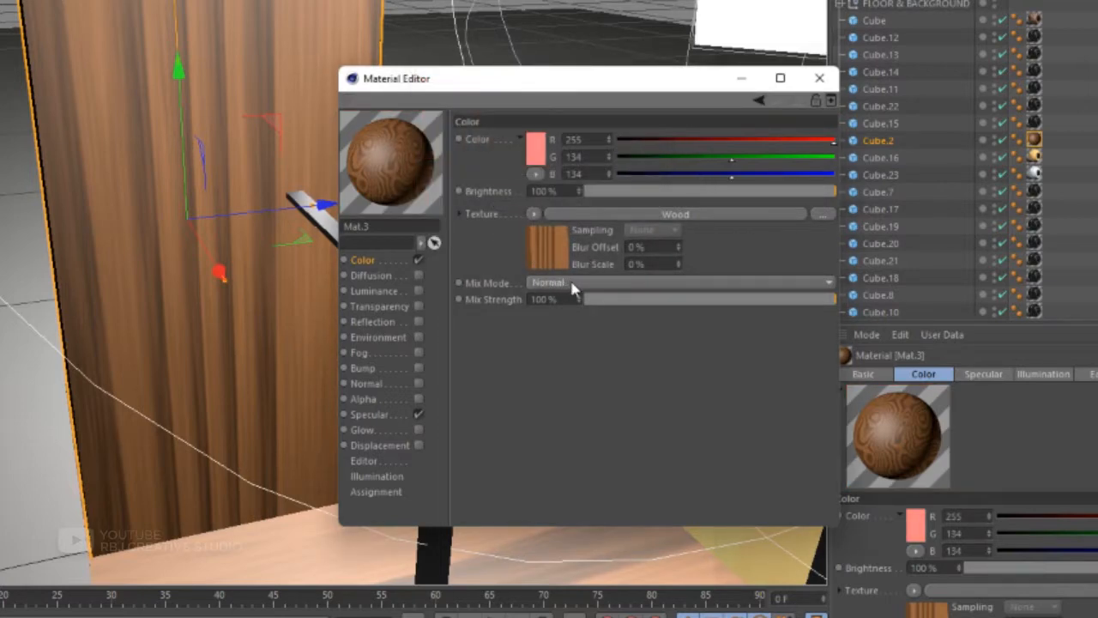
{"action": "left_click", "coordinate": [571, 283]}
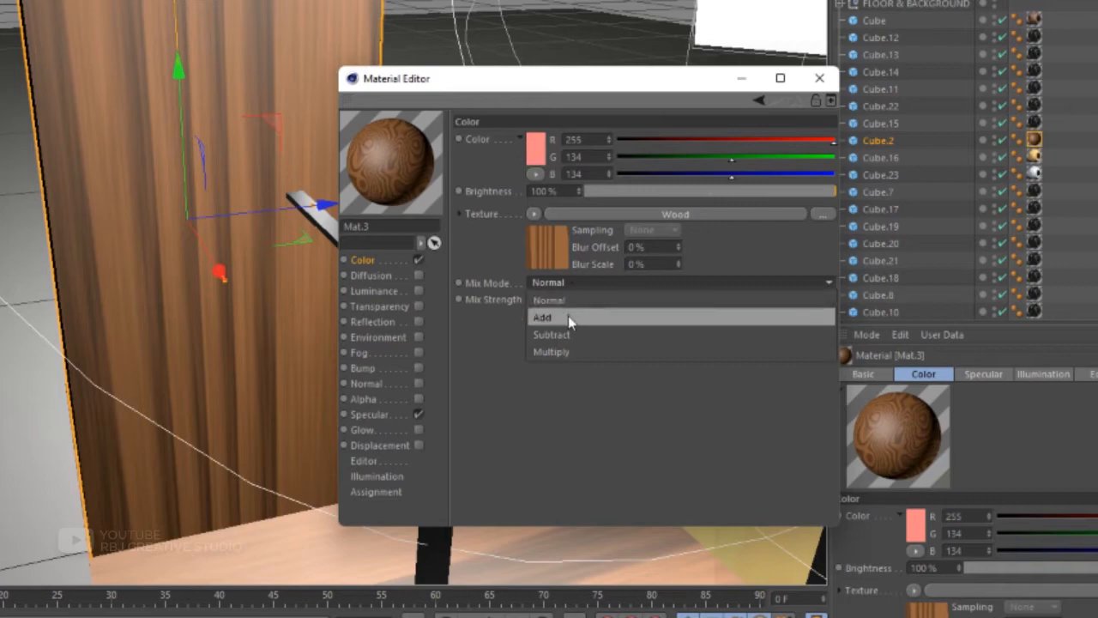
{"action": "left_click", "coordinate": [568, 315]}
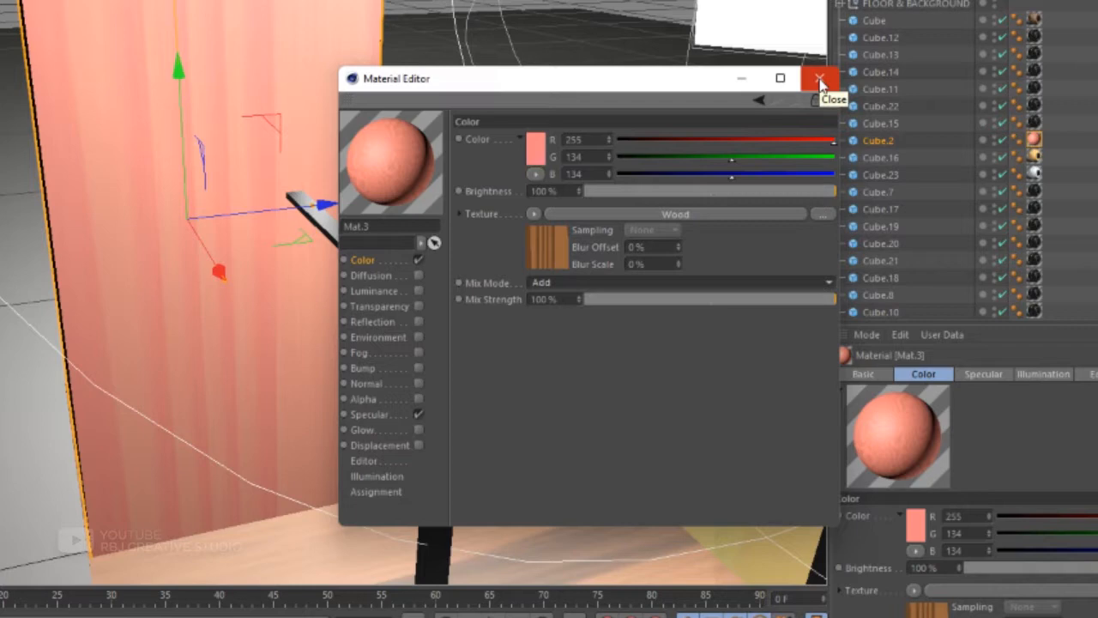
Change the wood material's base colour to turquoise with a hue of 174°, RGB 134, 255, 242.
{"action": "left_click", "coordinate": [536, 155]}
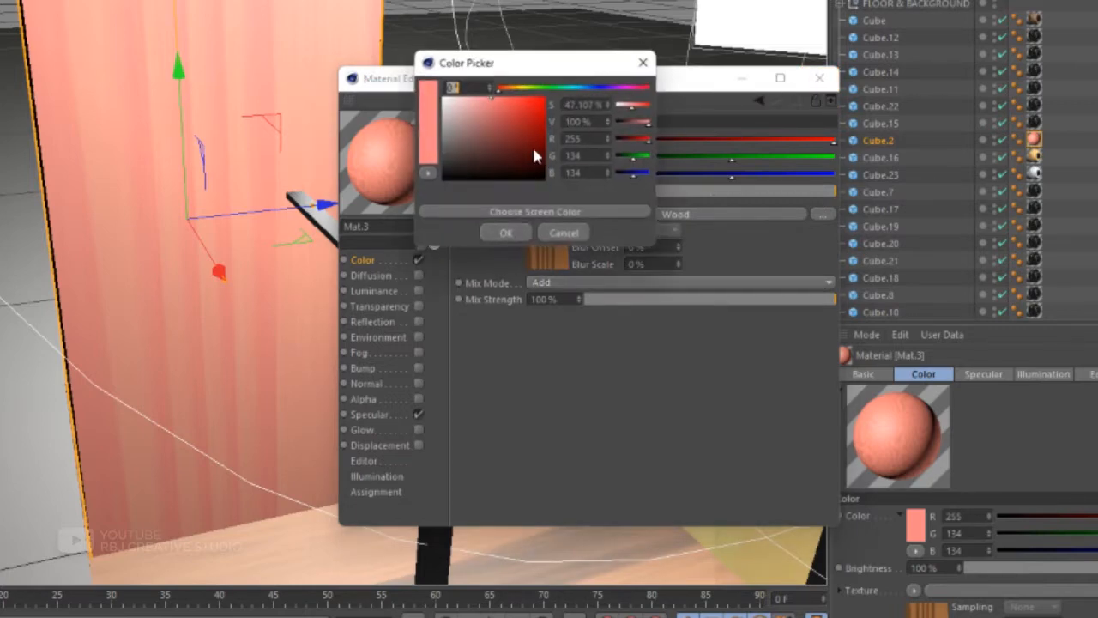
{"action": "left_click", "coordinate": [572, 89]}
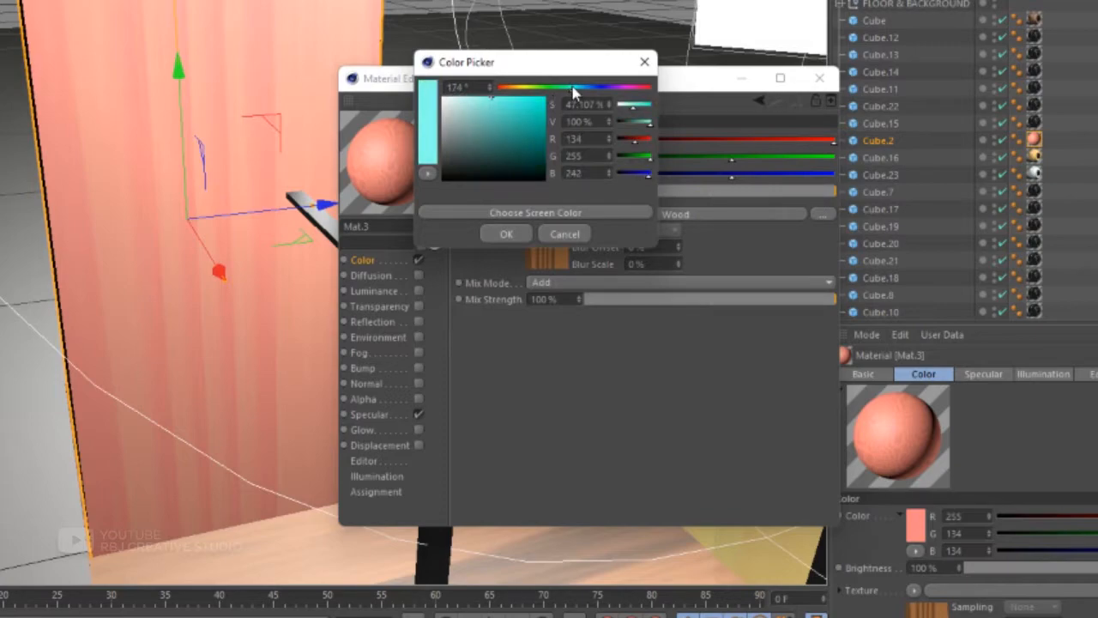
{"action": "left_click", "coordinate": [508, 234]}
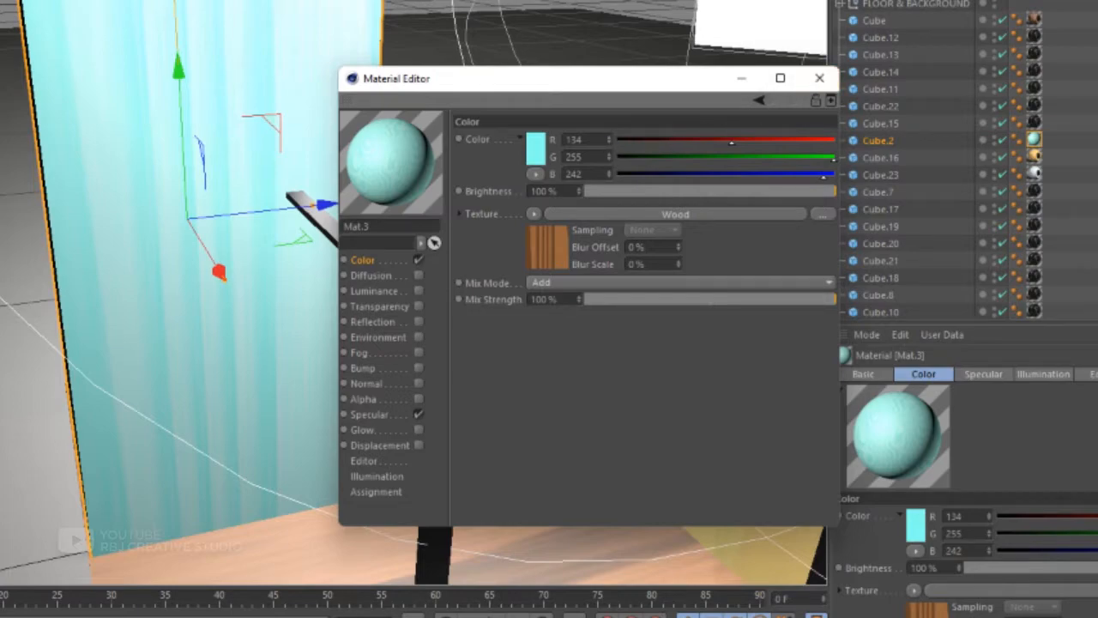
{"action": "left_click", "coordinate": [819, 78]}
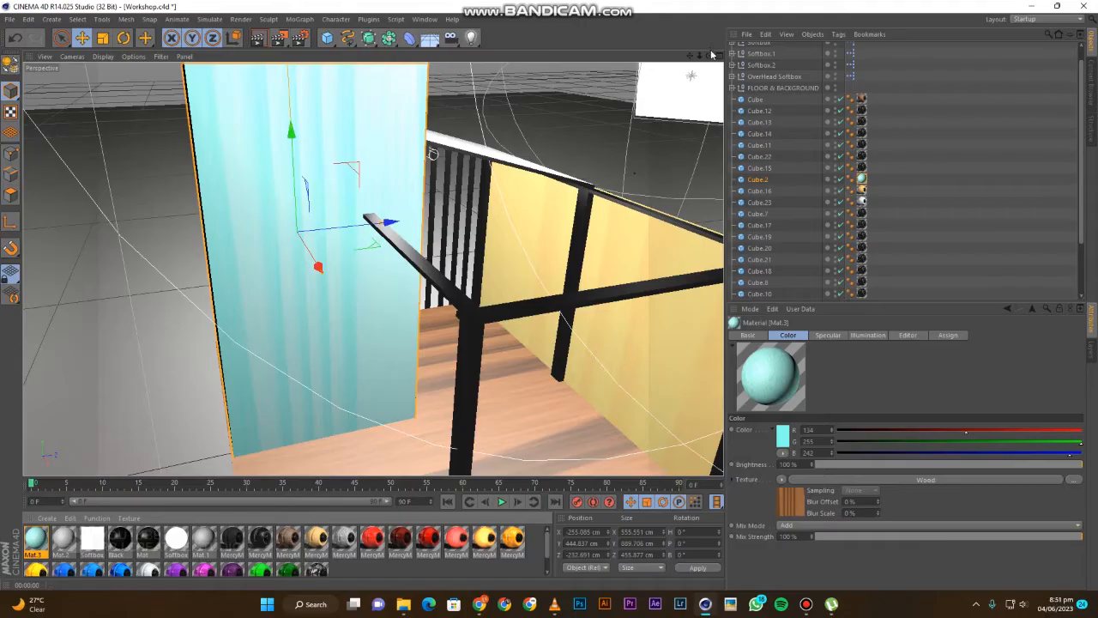
{"action": "left_click_drag", "start_coordinate": [434, 154], "coordinate": [437, 156], "text": "alt"}
{"action": "left_click_drag", "start_coordinate": [438, 157], "coordinate": [440, 157], "text": "alt"}
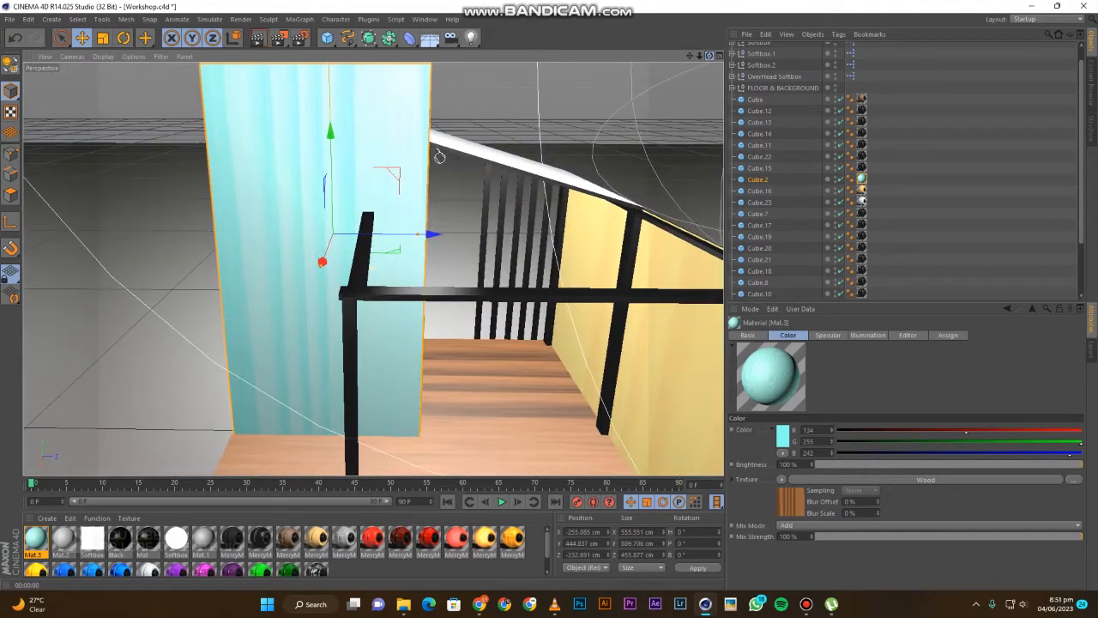
Clear the Wood shader from the tall block material's colour texture and load the Flame surface shader instead.
{"action": "left_click_drag", "start_coordinate": [439, 157], "coordinate": [438, 155], "text": "alt"}
{"action": "double_click", "coordinate": [38, 541]}
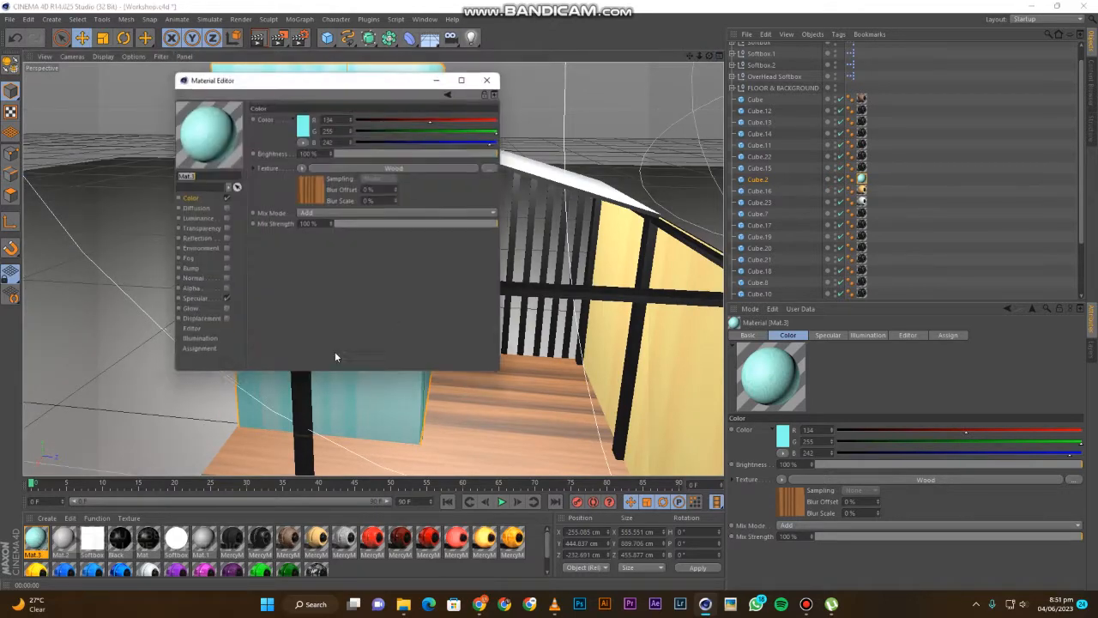
{"action": "left_click", "coordinate": [303, 168]}
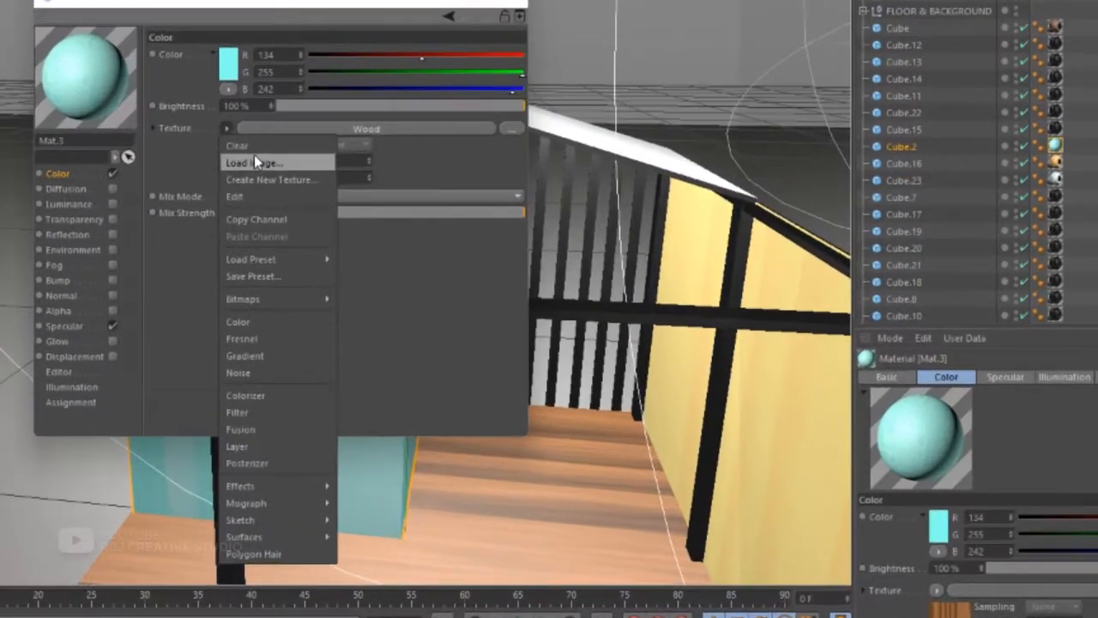
{"action": "left_click", "coordinate": [240, 146]}
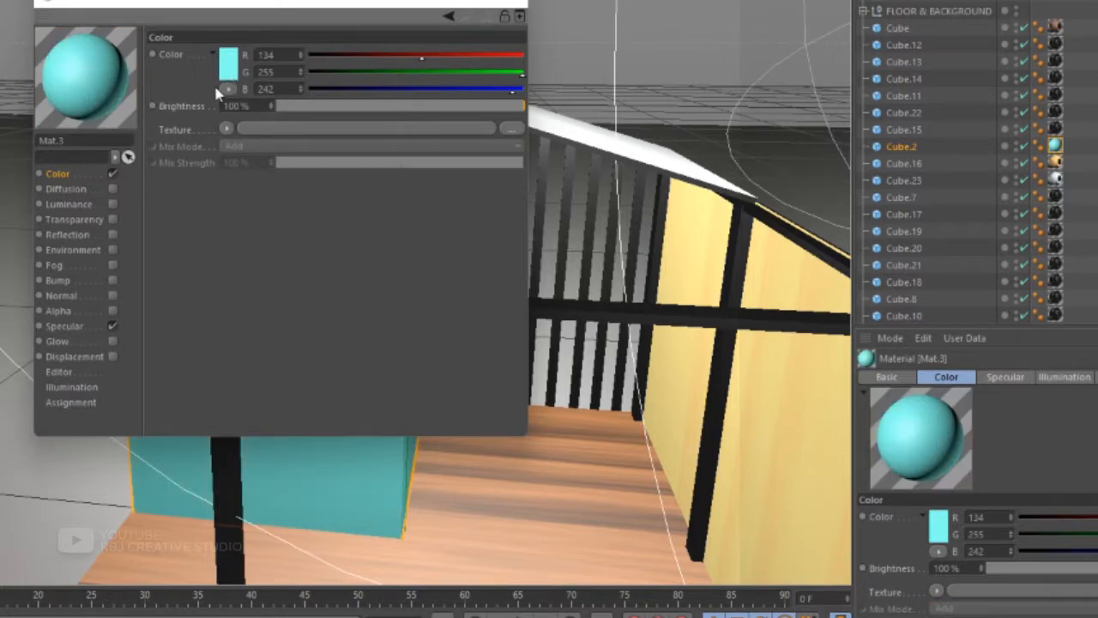
{"action": "left_click", "coordinate": [227, 128]}
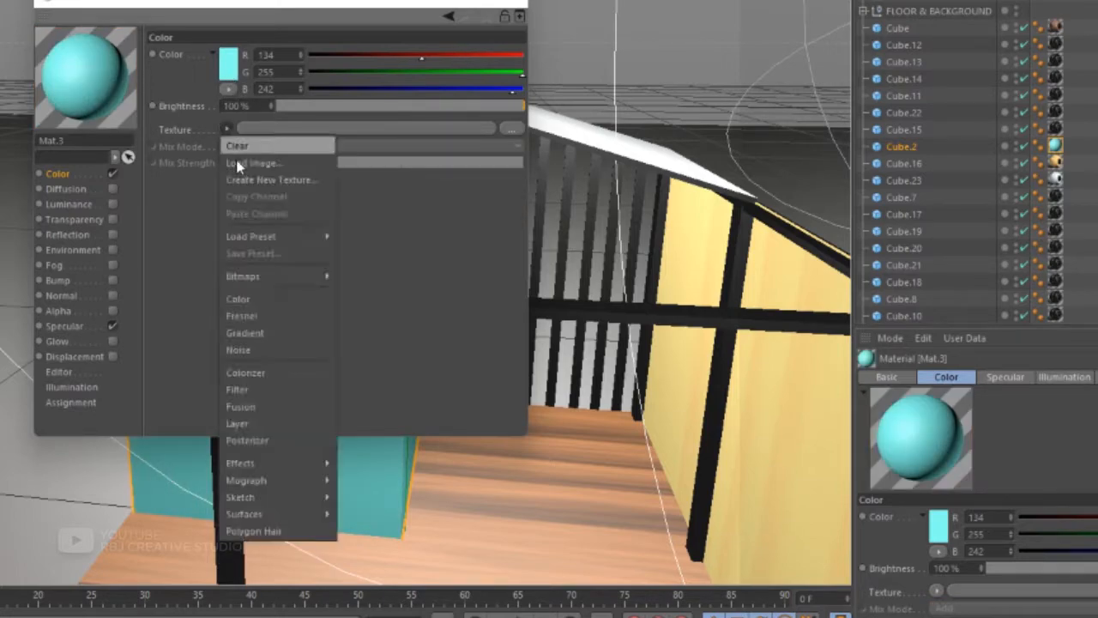
{"action": "mouse_move", "coordinate": [271, 513]}
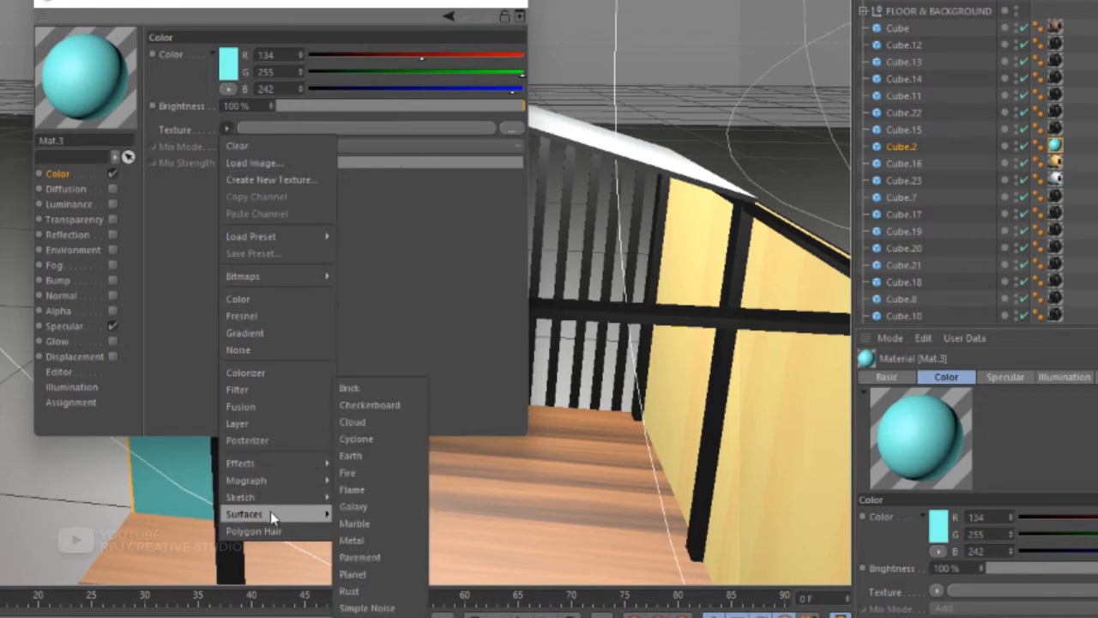
{"action": "left_click", "coordinate": [365, 494]}
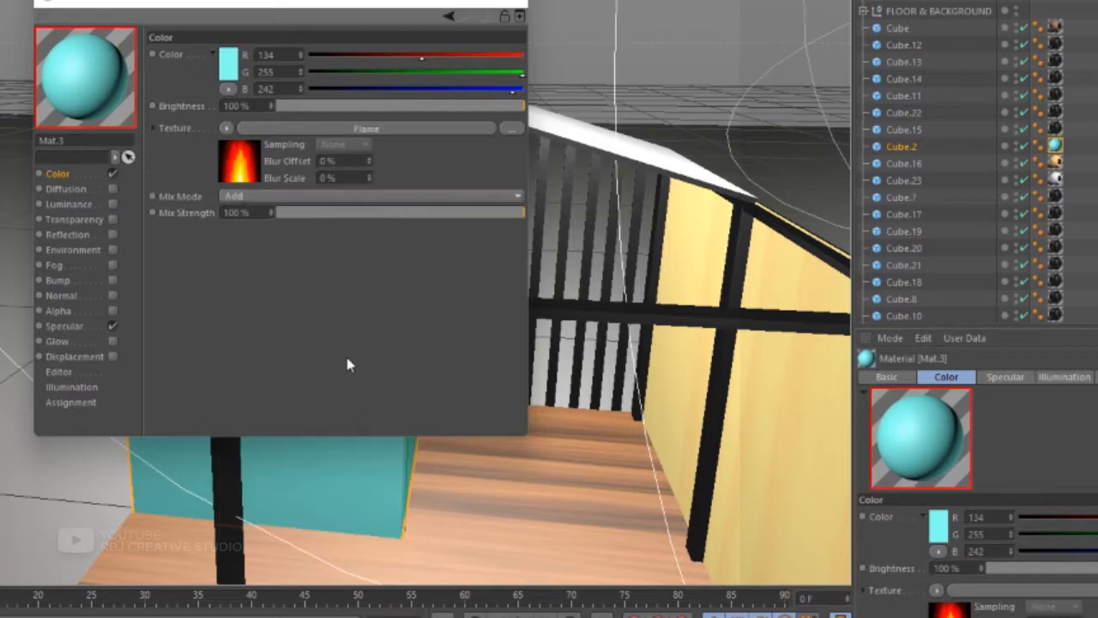
Set the Flame texture's Mix Mode to Normal and move the material editor clear of the tall block.
{"action": "left_click", "coordinate": [228, 65]}
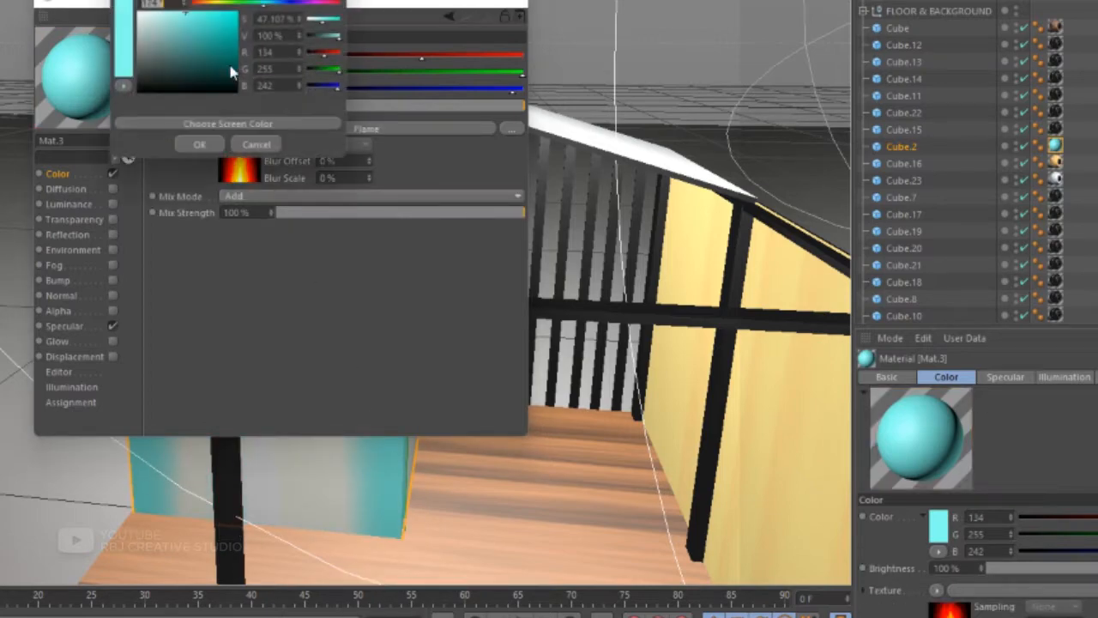
{"action": "left_click", "coordinate": [198, 144]}
{"action": "left_click", "coordinate": [244, 195]}
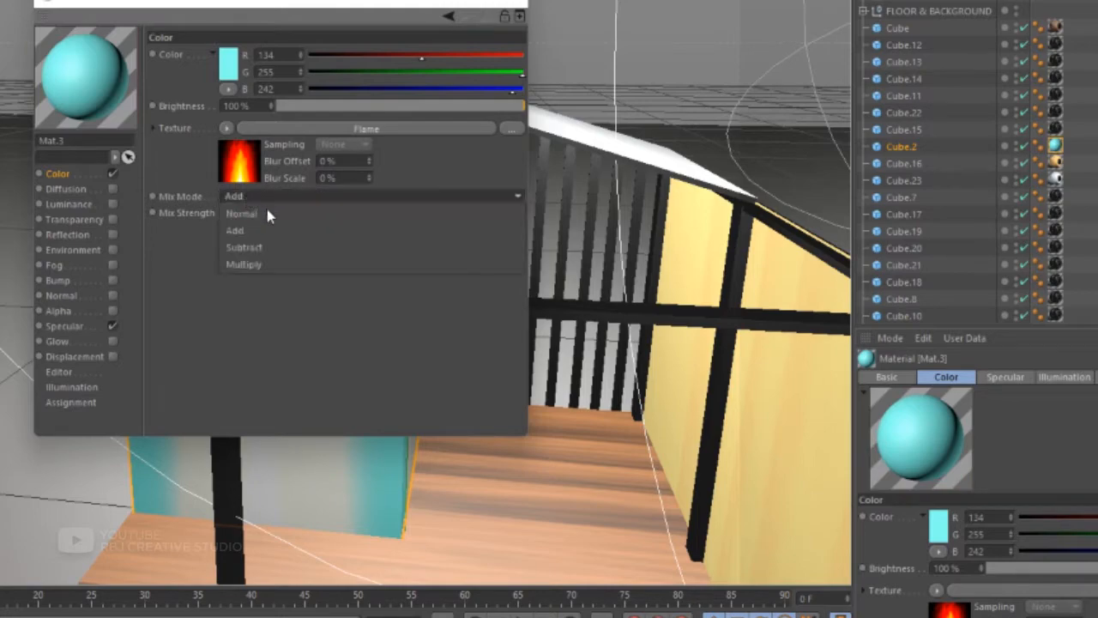
{"action": "left_click", "coordinate": [265, 211]}
{"action": "left_click_drag", "start_coordinate": [296, 17], "coordinate": [866, 83]}
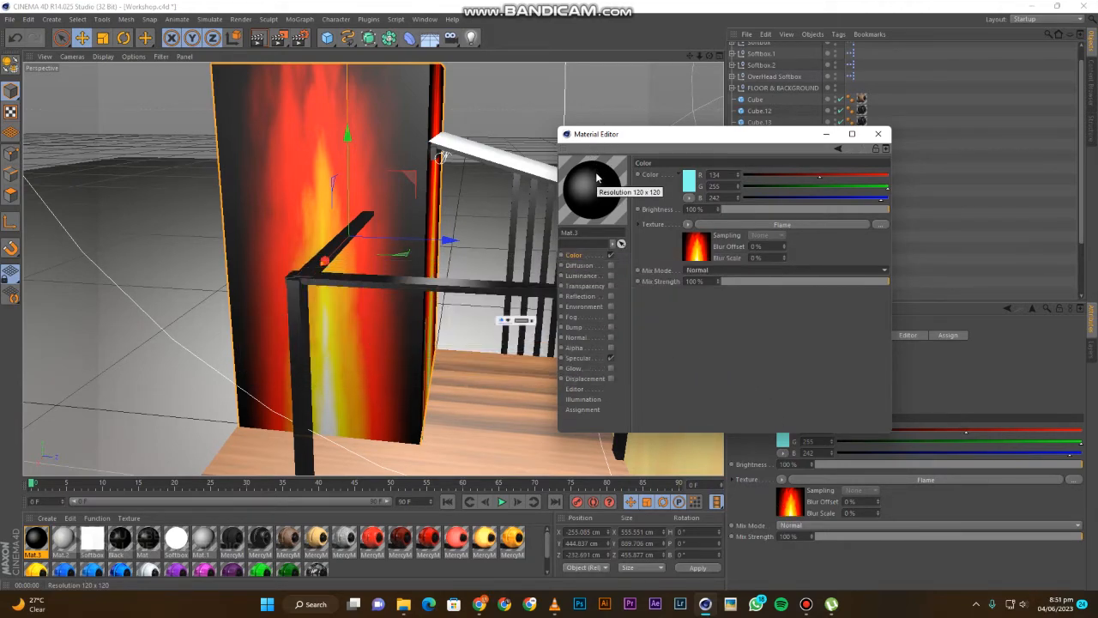
Change the flame material's base colour to yellow-green, RGB 234, 255, 134, and set its texture Mix Mode to Add.
{"action": "left_click", "coordinate": [690, 182]}
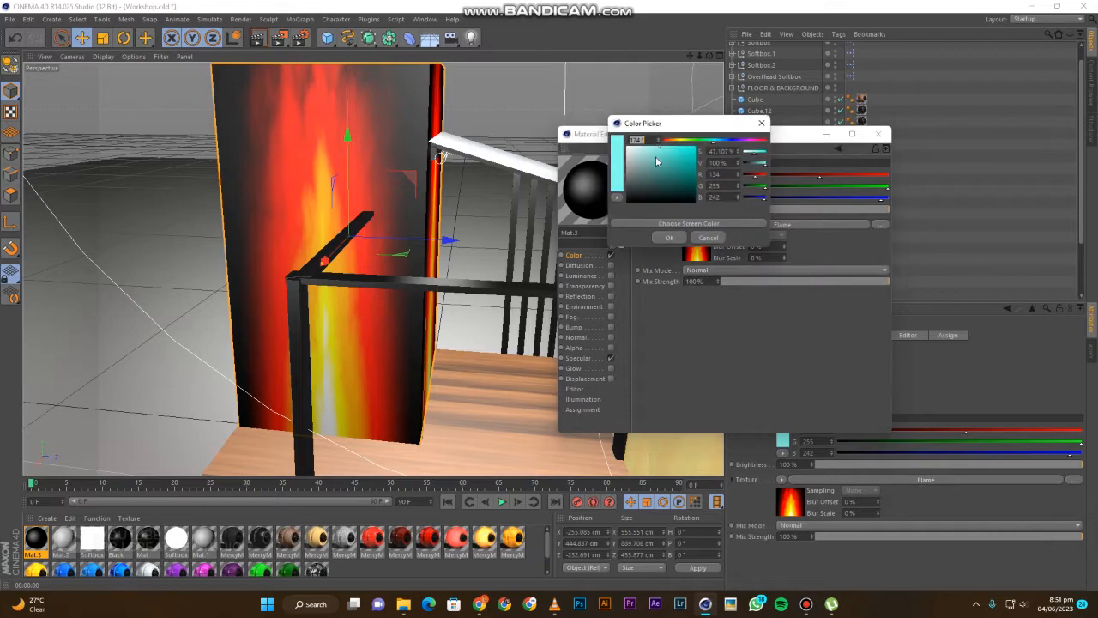
{"action": "left_click", "coordinate": [685, 141]}
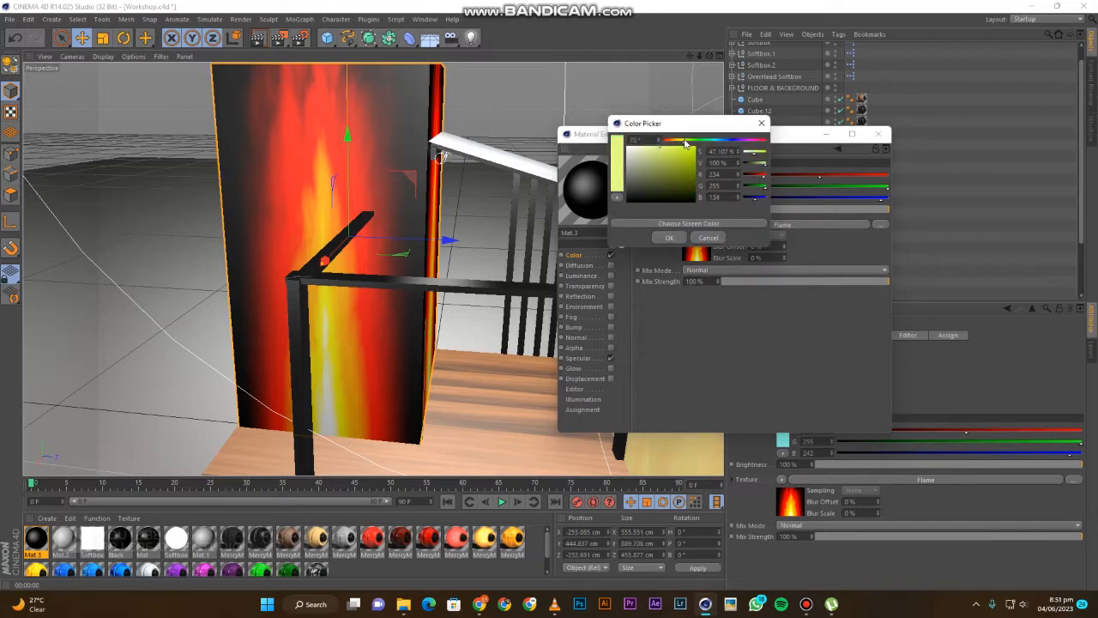
{"action": "left_click", "coordinate": [671, 239]}
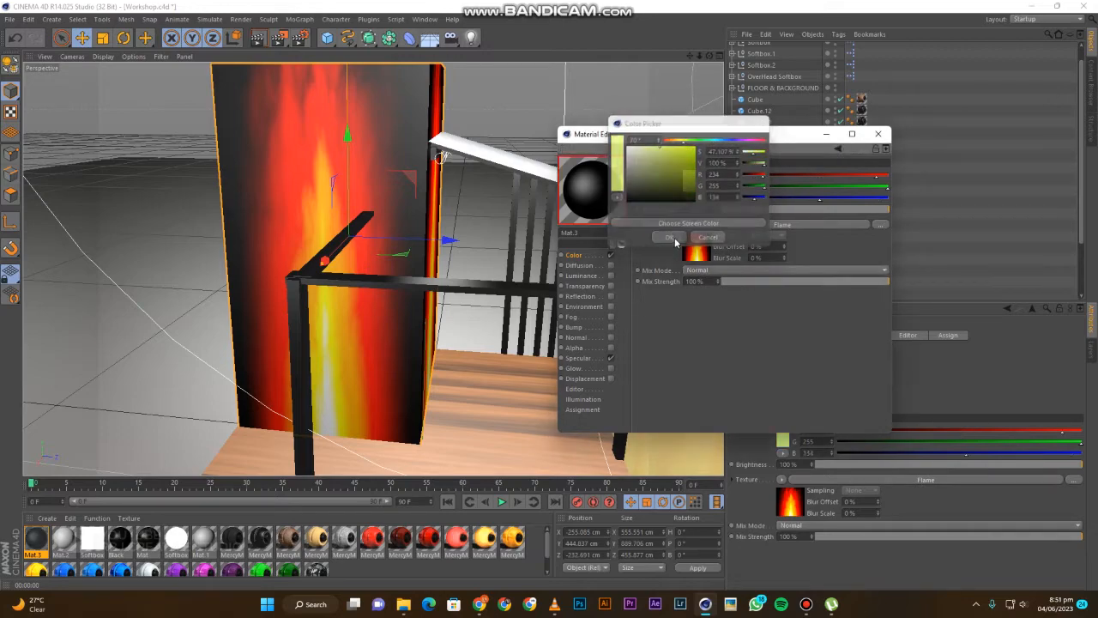
{"action": "left_click", "coordinate": [714, 271]}
{"action": "left_click", "coordinate": [707, 292]}
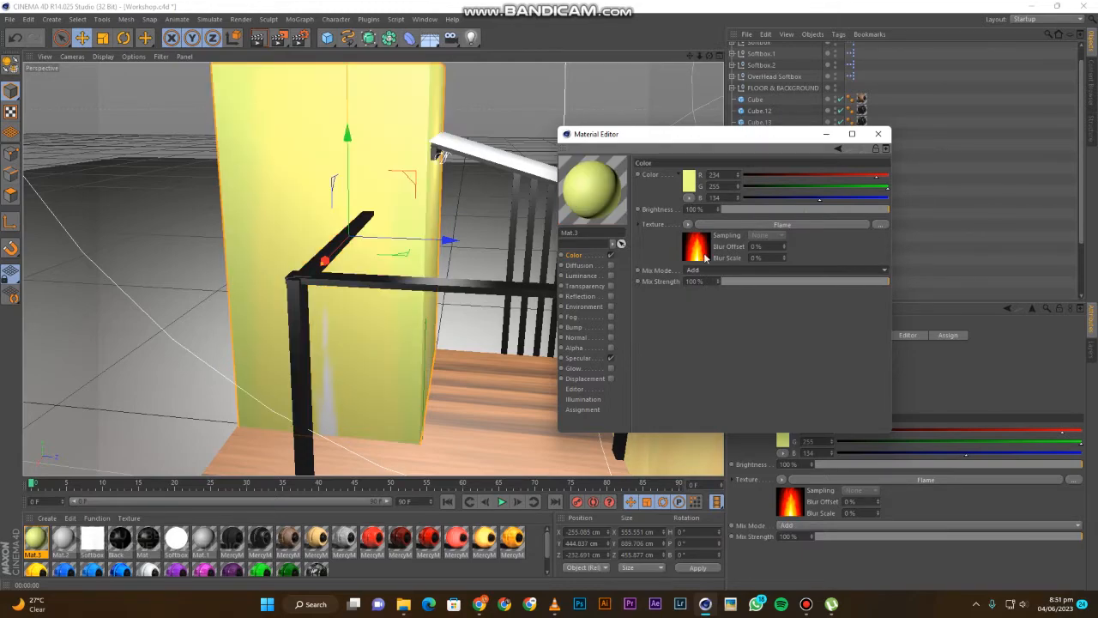
Switch the flame material's texture Mix Mode back to Normal and close the material editor to view the block.
{"action": "left_click", "coordinate": [717, 270]}
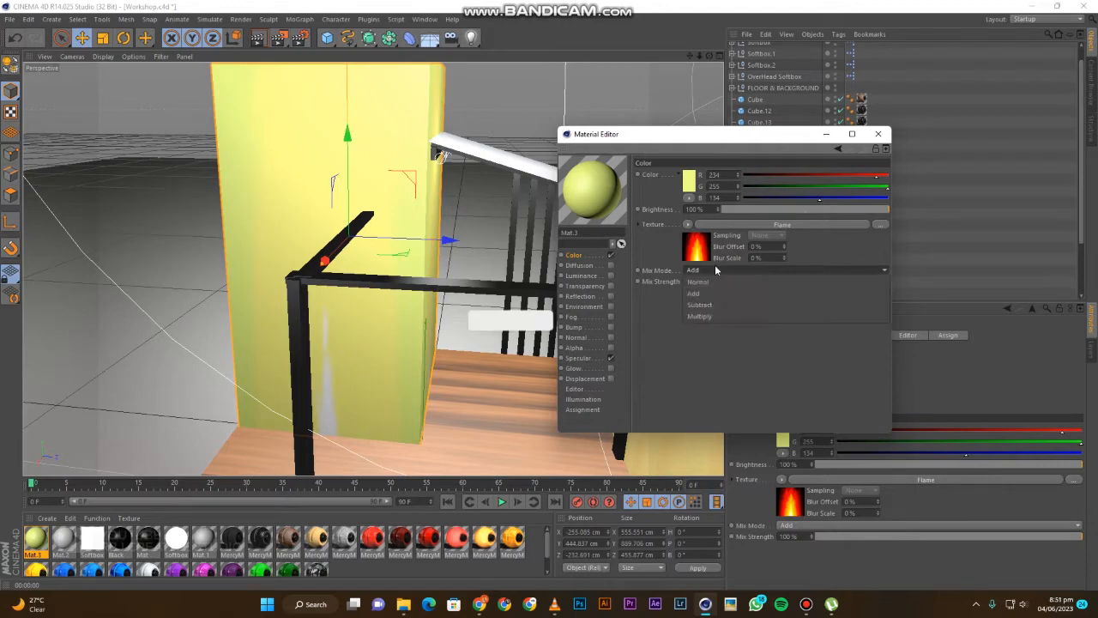
{"action": "left_click", "coordinate": [717, 281]}
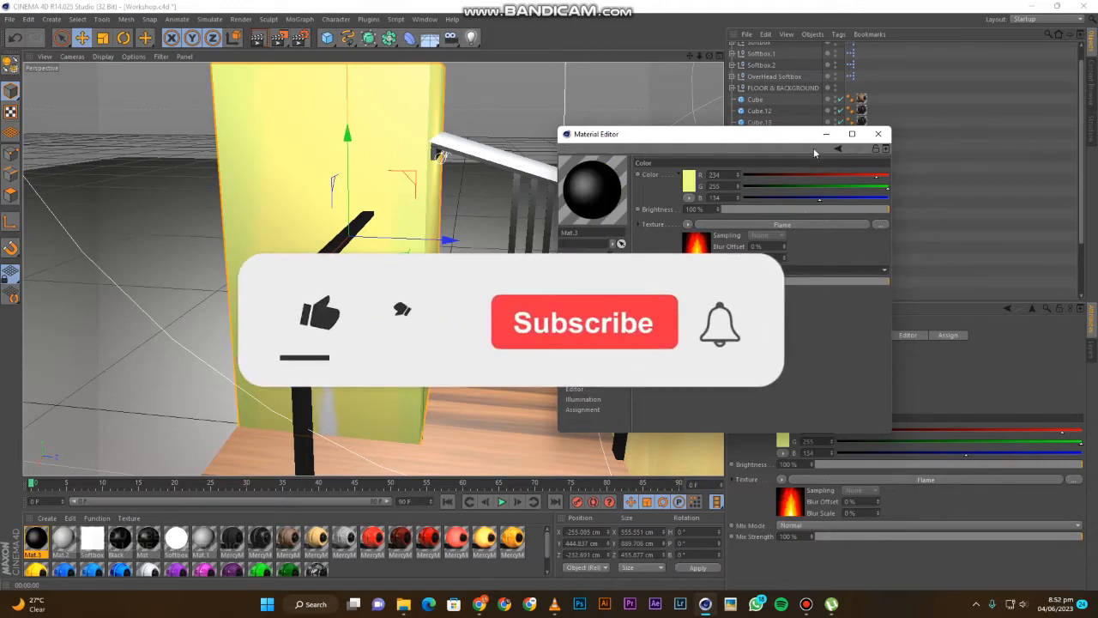
{"action": "left_click", "coordinate": [883, 134]}
{"action": "mouse_move", "coordinate": [709, 56]}
{"action": "left_mouse_down"}
{"action": "mouse_move", "coordinate": [688, 57]}
{"action": "mouse_move", "coordinate": [703, 56]}
{"action": "left_mouse_up"}
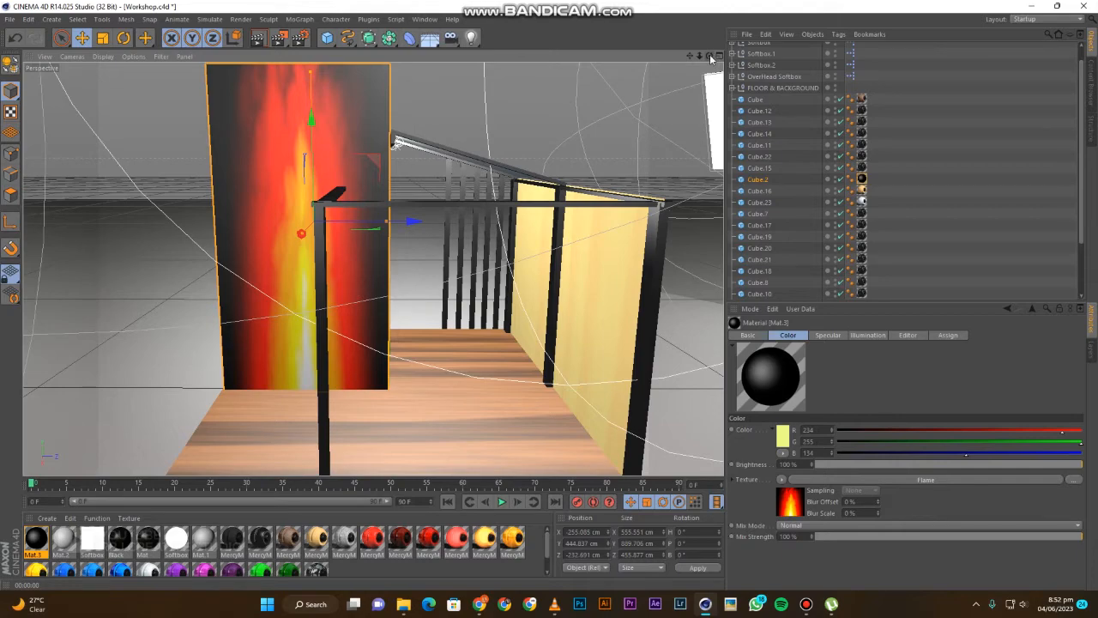
{"action": "left_click_drag", "start_coordinate": [710, 56], "coordinate": [710, 58]}
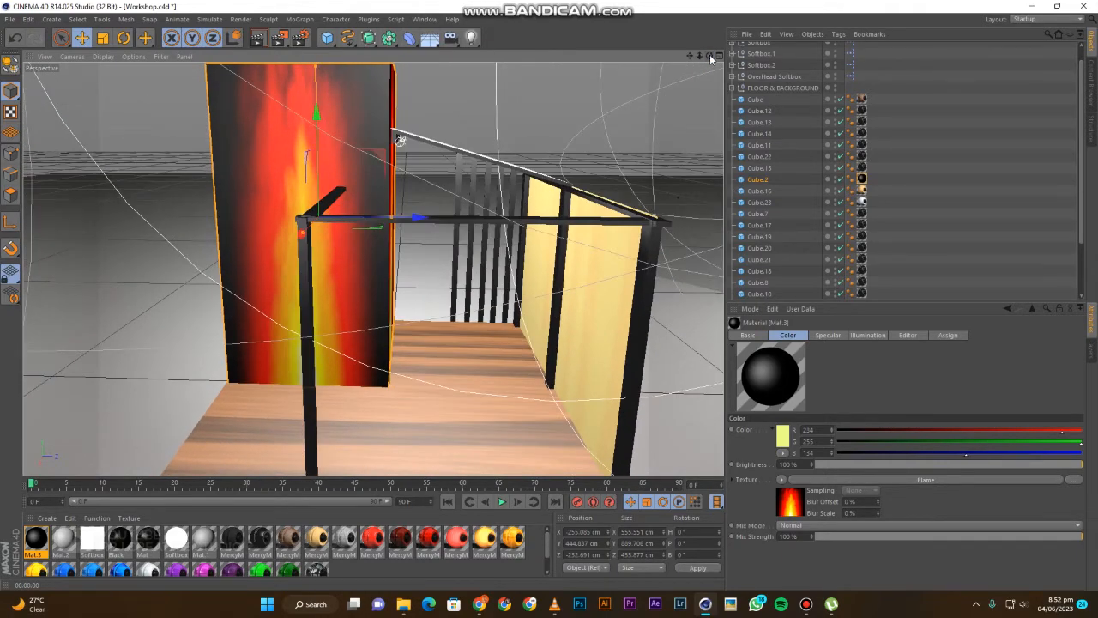